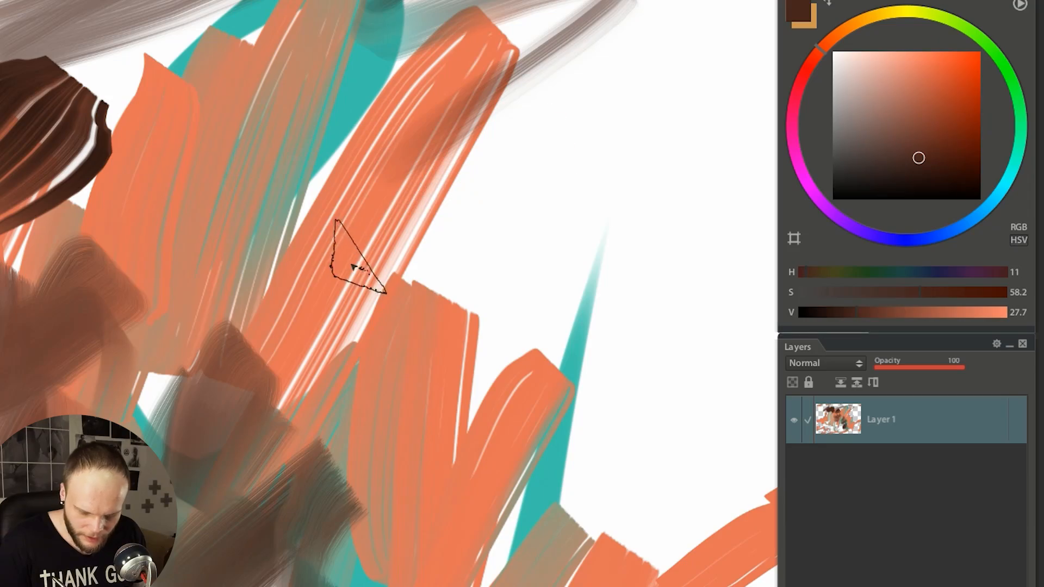
Try several short dark brown bristle strokes from the orange area into the white background, undoing the attempts.
drag(540, 150, 605, 104)
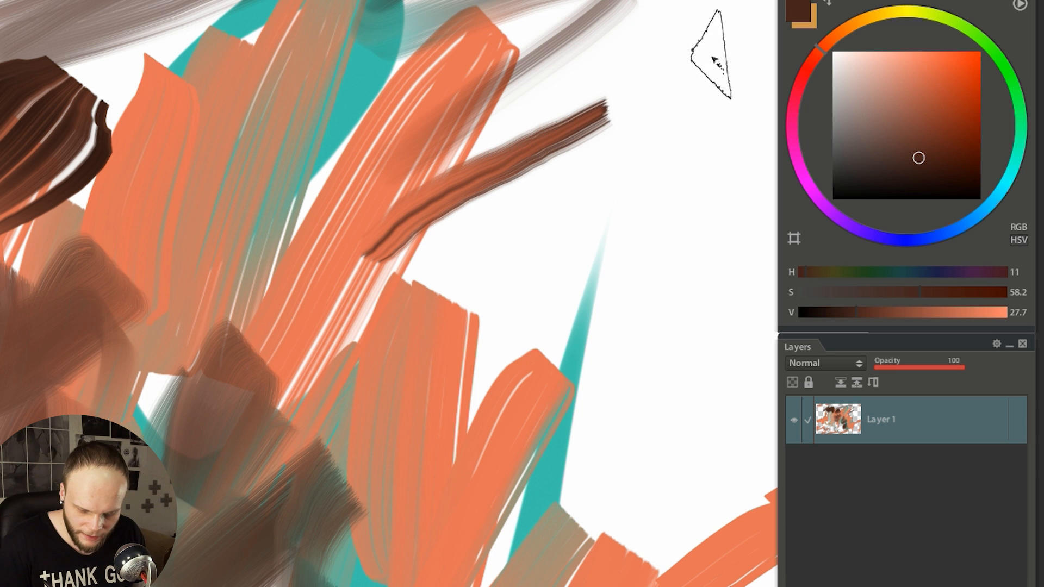
key(ctrl+z)
mouse_move(362, 273)
mouse_down()
mouse_move(419, 202)
mouse_move(576, 95)
mouse_up()
key(ctrl+z)
drag(416, 211, 585, 152)
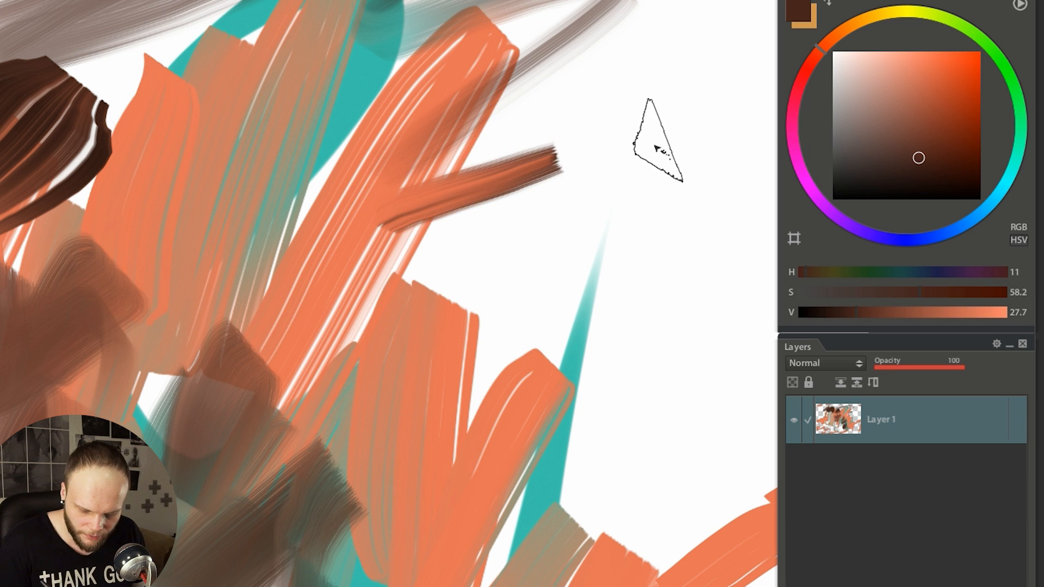
key(ctrl+z)
mouse_move(380, 237)
mouse_down()
mouse_move(548, 175)
mouse_move(667, 151)
mouse_move(583, 235)
mouse_move(384, 323)
mouse_move(347, 386)
mouse_move(424, 319)
mouse_move(420, 414)
mouse_move(409, 250)
mouse_move(368, 289)
mouse_move(336, 238)
mouse_move(309, 247)
mouse_move(408, 140)
mouse_up()
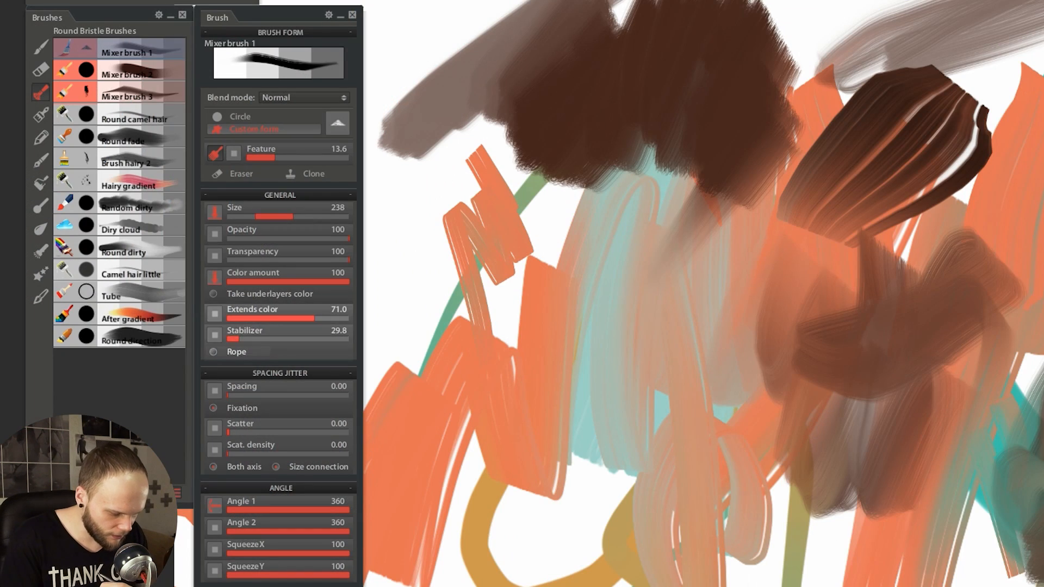
Link the brush's Color amount to pen pressure with a steep S-shaped response curve.
click(215, 276)
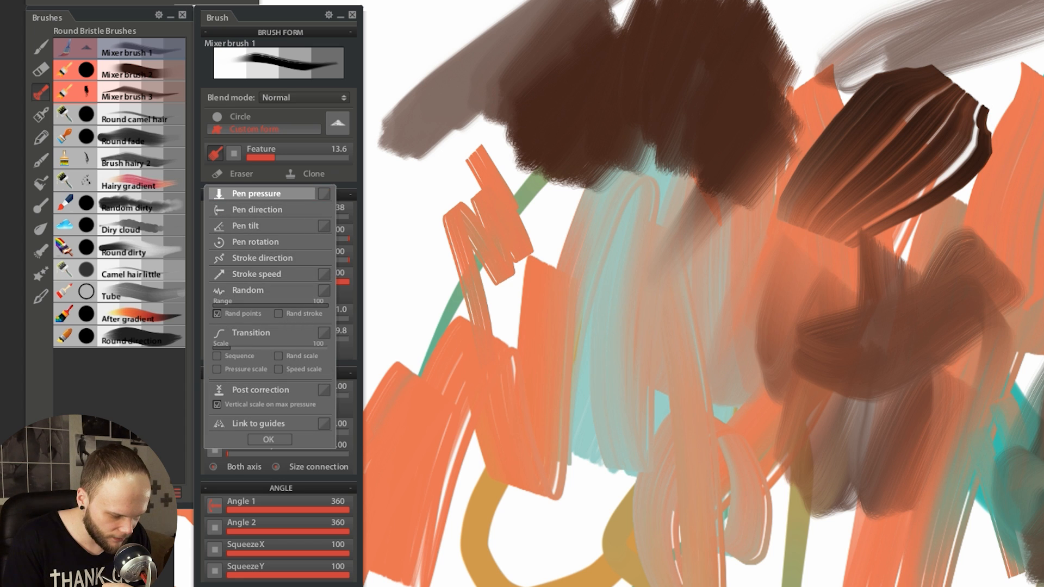
click(324, 194)
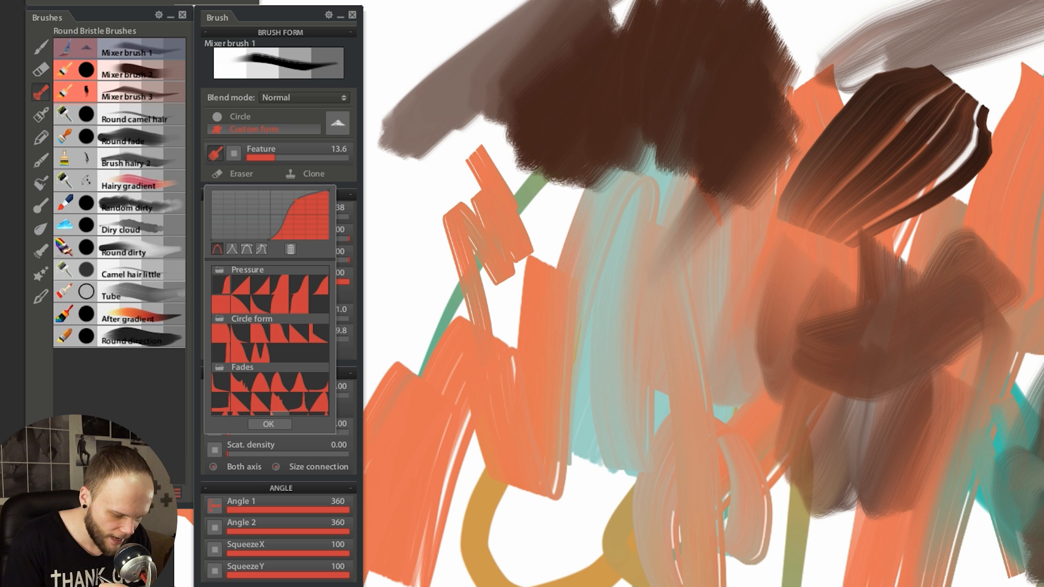
click(268, 423)
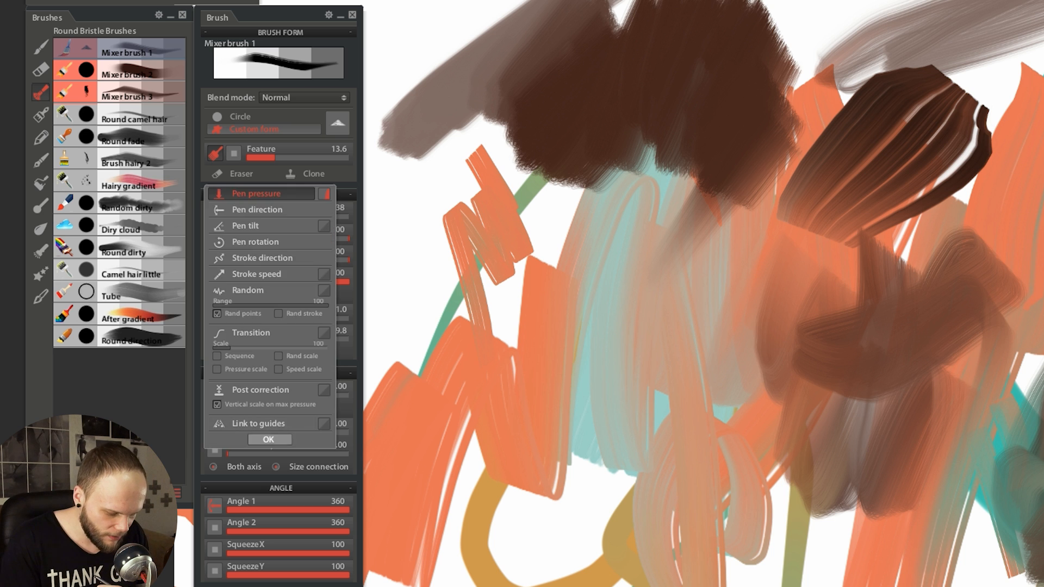
Undo a test stroke, reduce the brush size, and paint blended zigzag strokes and a dark brown zigzag across the centre of the canvas.
mouse_move(554, 239)
mouse_down()
mouse_move(536, 275)
mouse_move(549, 226)
mouse_move(474, 345)
mouse_move(593, 398)
mouse_move(625, 381)
mouse_up()
key(ctrl+z)
key(bracketleft)
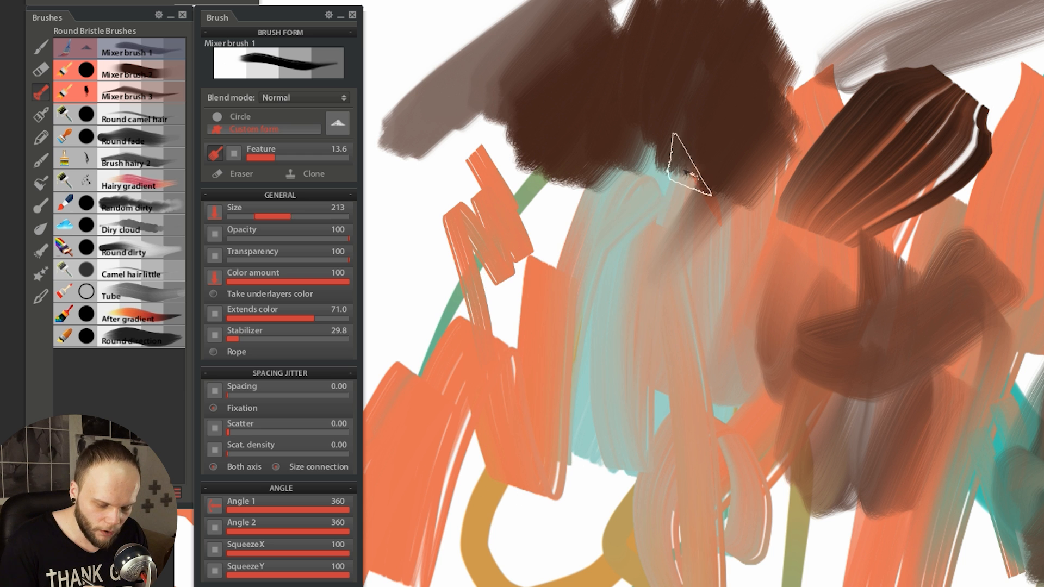
mouse_move(686, 173)
mouse_down()
mouse_move(637, 213)
mouse_move(822, 162)
mouse_move(884, 177)
mouse_move(778, 304)
mouse_move(805, 305)
mouse_move(791, 368)
mouse_move(819, 377)
mouse_move(791, 284)
mouse_move(737, 190)
mouse_move(639, 232)
mouse_move(617, 190)
mouse_move(595, 214)
mouse_move(614, 250)
mouse_move(720, 198)
mouse_move(666, 306)
mouse_move(657, 346)
mouse_move(667, 372)
mouse_move(720, 350)
mouse_move(750, 374)
mouse_move(791, 375)
mouse_move(677, 392)
mouse_up()
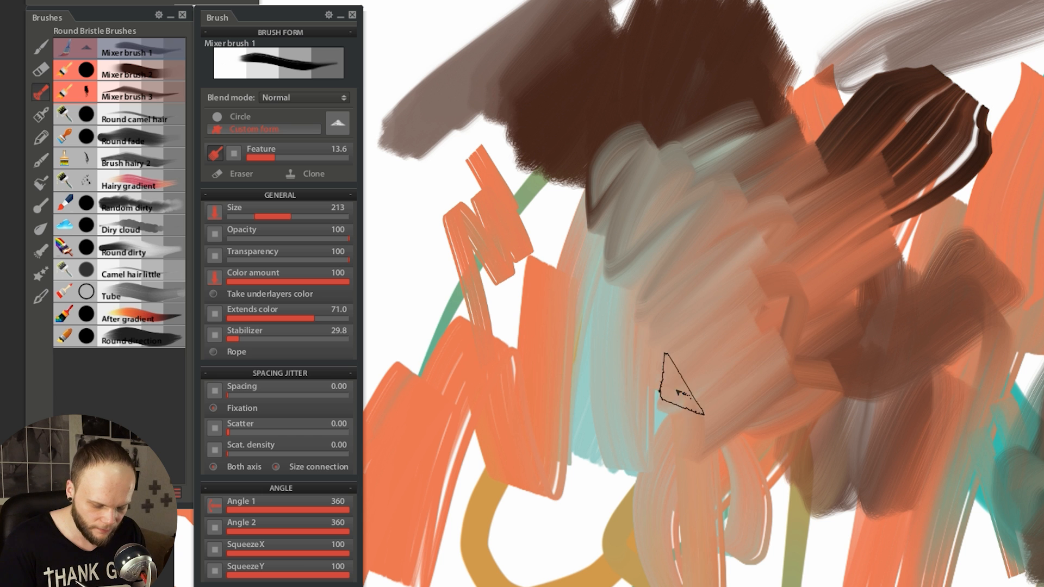
mouse_move(628, 365)
mouse_down()
mouse_move(648, 315)
mouse_move(788, 252)
mouse_move(815, 291)
mouse_move(1003, 237)
mouse_up()
mouse_move(724, 230)
mouse_down()
mouse_move(814, 155)
mouse_move(853, 158)
mouse_move(786, 297)
mouse_move(892, 223)
mouse_move(861, 404)
mouse_move(975, 489)
mouse_up()
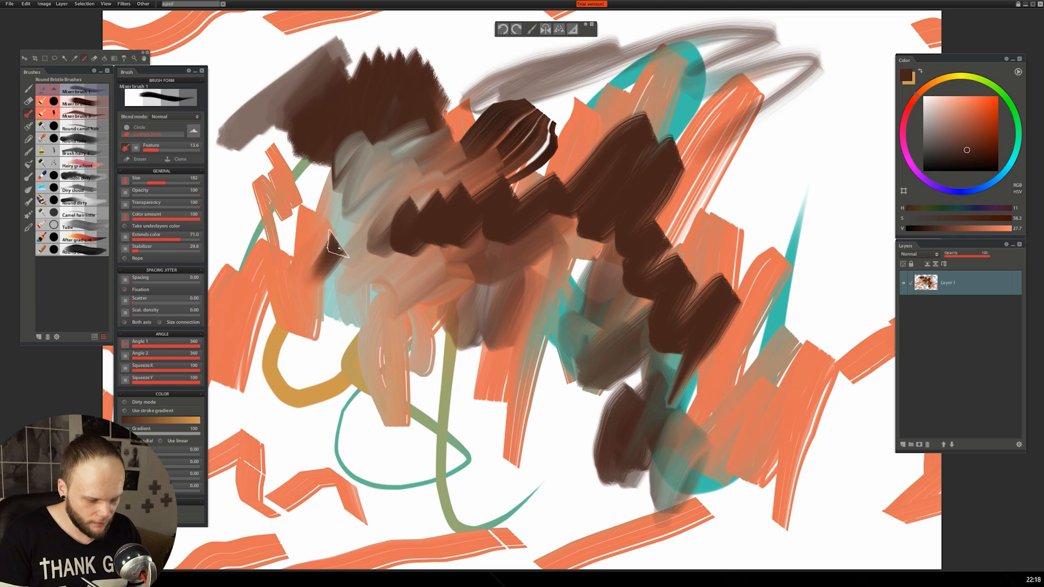
Try brown bristle strokes over the orange and pale teal area beside the centre and undo them.
drag(329, 232, 295, 253)
drag(364, 239, 332, 310)
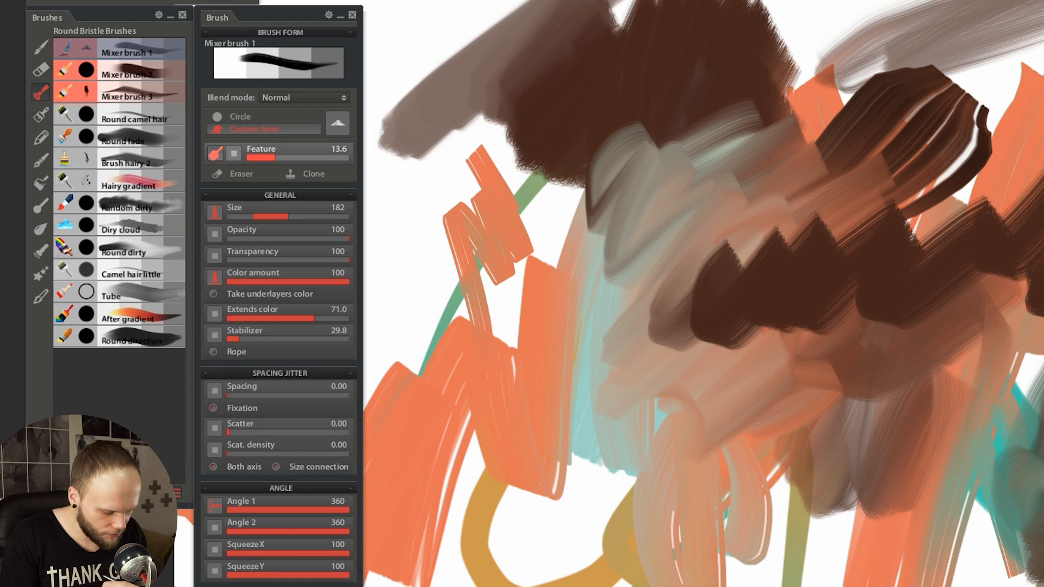
mouse_move(544, 323)
mouse_down()
mouse_move(626, 230)
mouse_move(671, 210)
mouse_up()
key(ctrl+z)
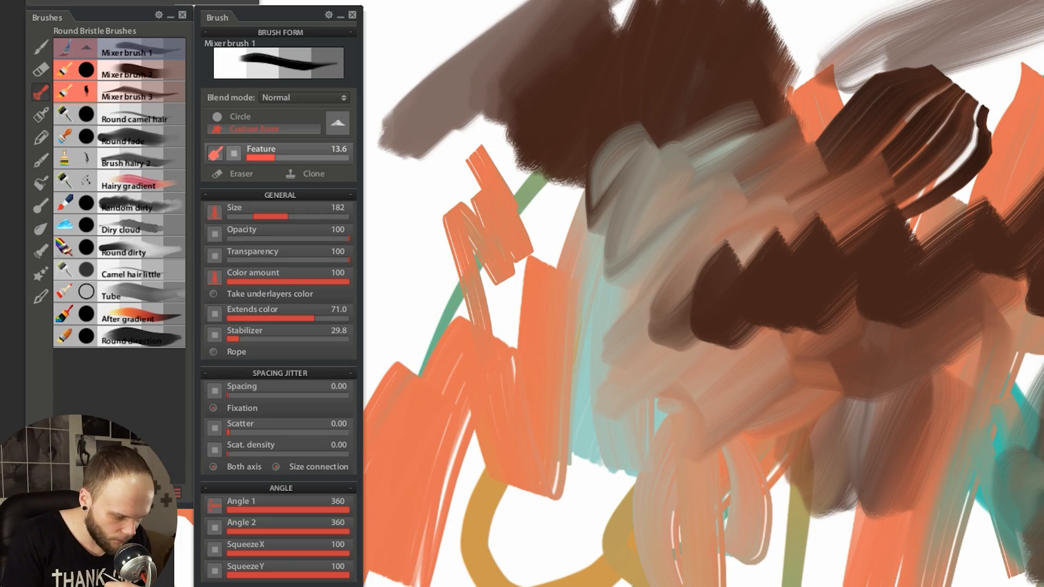
Turn off the brush's bristle Feature and paint smooth blended brown strokes below the dark zigzag.
click(215, 154)
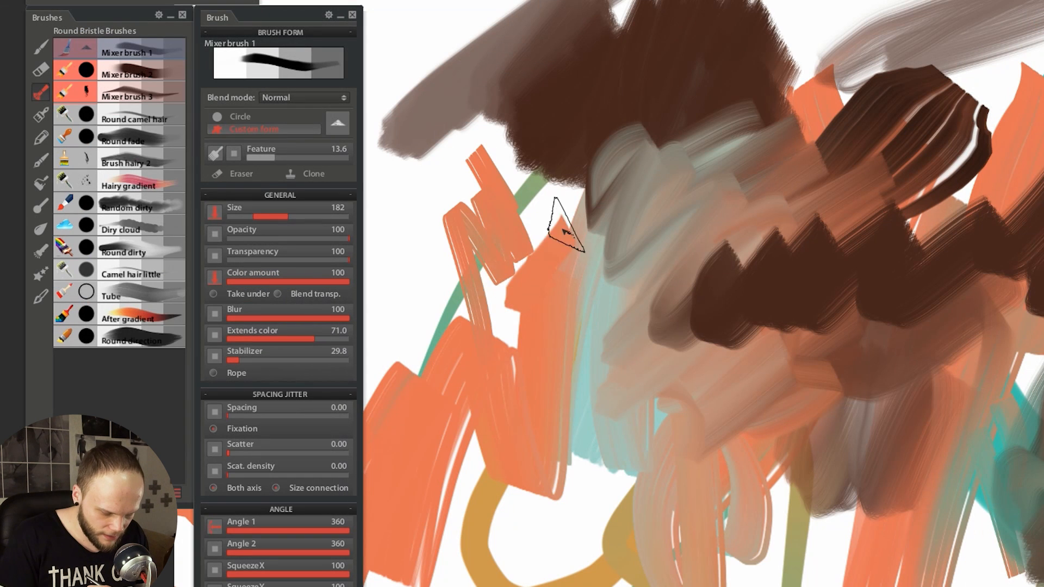
key(ctrl+z)
mouse_move(693, 311)
mouse_down()
mouse_move(640, 413)
mouse_move(696, 342)
mouse_move(683, 384)
mouse_move(691, 422)
mouse_up()
mouse_move(778, 337)
mouse_down()
mouse_move(823, 280)
mouse_move(899, 298)
mouse_move(764, 414)
mouse_move(813, 399)
mouse_move(704, 478)
mouse_move(745, 447)
mouse_move(680, 426)
mouse_move(653, 513)
mouse_move(698, 522)
mouse_up()
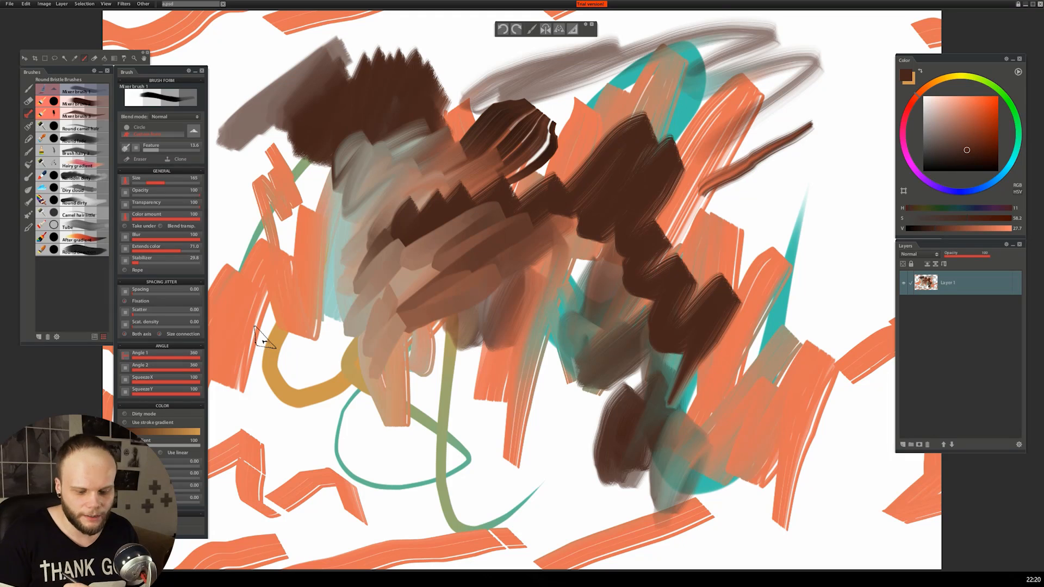
Adjust the brush size and paint cyan strokes over the dark brown zigzag, blending them into the surrounding browns and oranges.
key(bracketright)
key(bracketright)
key(bracketright)
mouse_move(659, 214)
mouse_down()
mouse_move(682, 177)
mouse_move(664, 143)
mouse_up()
drag(576, 175, 558, 235)
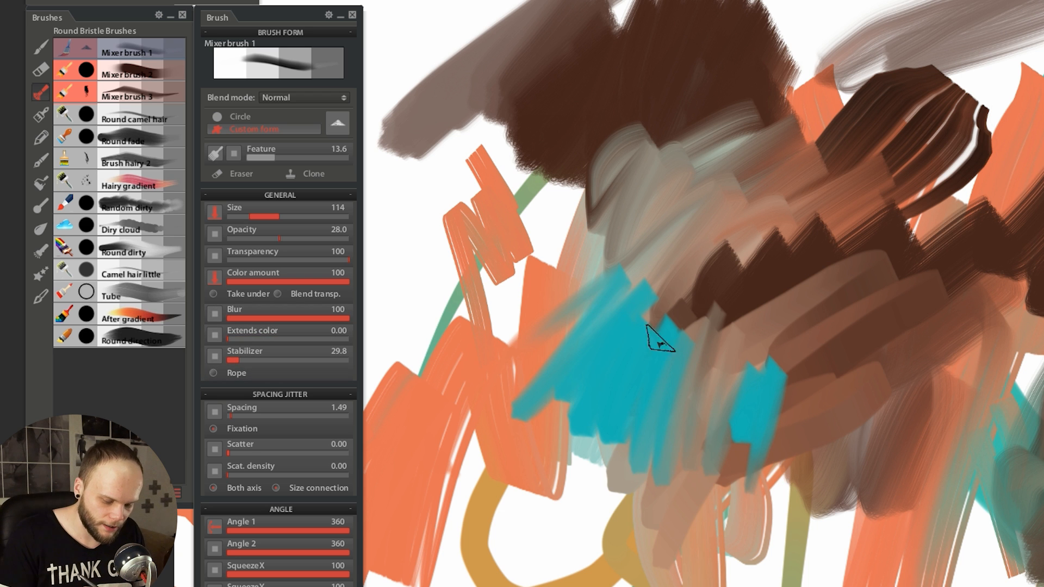
drag(755, 203, 734, 278)
drag(836, 220, 784, 347)
drag(621, 233, 577, 404)
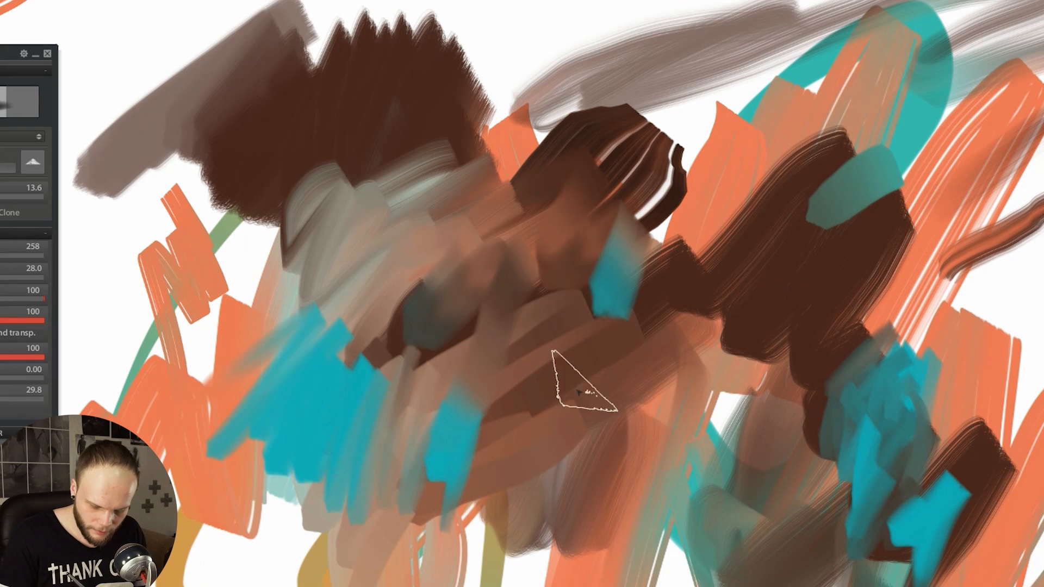
Try broad blending strokes across the brown centre and undo the recent strokes.
mouse_move(584, 298)
mouse_down()
mouse_move(523, 402)
mouse_move(512, 441)
mouse_up()
key(ctrl+z)
drag(743, 193, 597, 367)
key(ctrl+z)
key(ctrl+z)
key(ctrl+z)
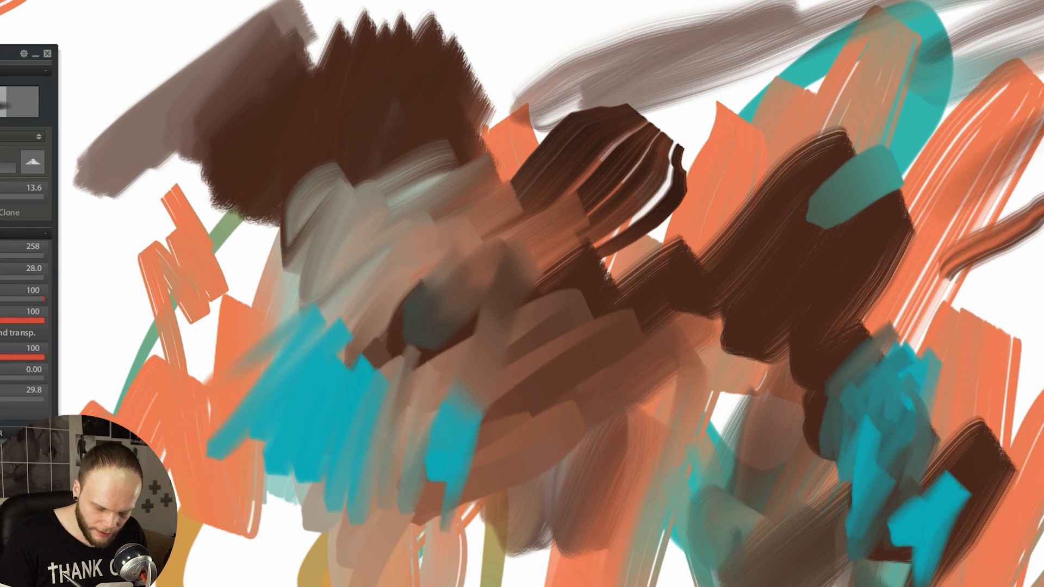
Smear the dark bristle fan into the orange peaks with broad strokes and continue painting over the centre.
mouse_move(598, 253)
mouse_down()
mouse_move(621, 230)
mouse_move(696, 208)
mouse_move(673, 172)
mouse_move(720, 154)
mouse_up()
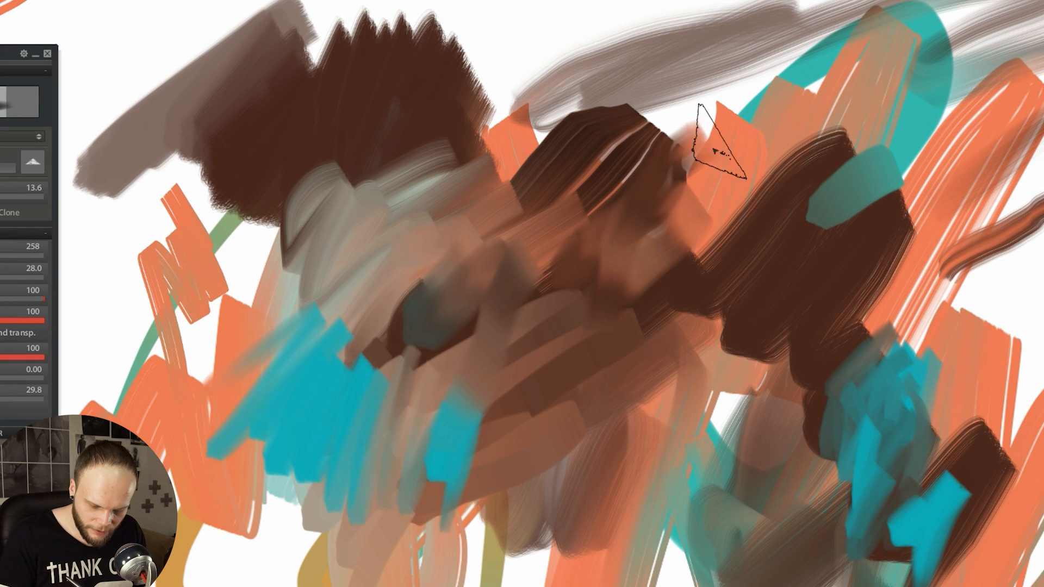
drag(652, 265, 779, 112)
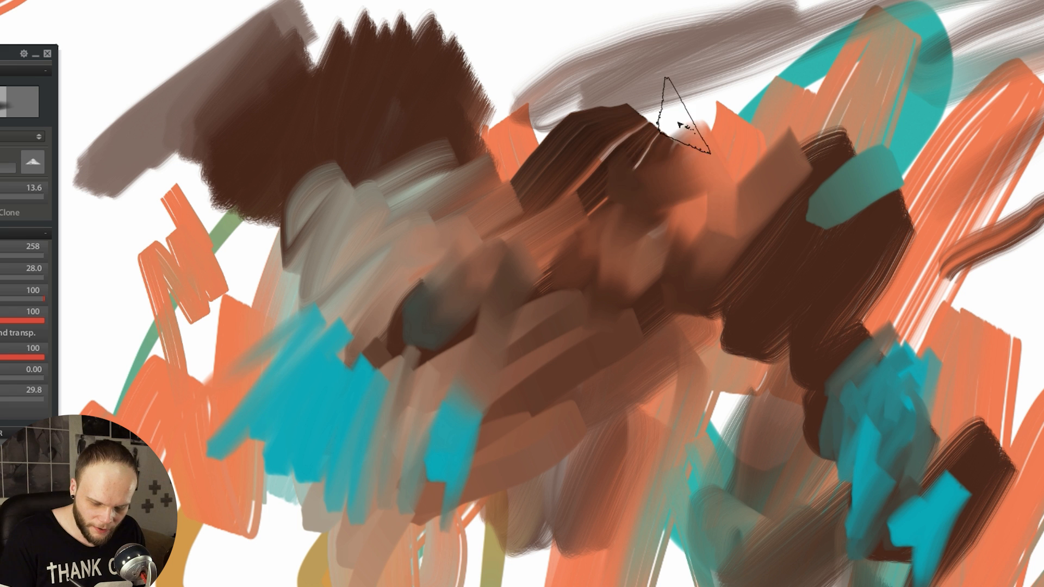
mouse_move(680, 125)
mouse_down()
mouse_move(588, 155)
mouse_move(728, 183)
mouse_move(711, 215)
mouse_move(772, 119)
mouse_move(758, 192)
mouse_move(684, 278)
mouse_move(623, 254)
mouse_move(816, 361)
mouse_up()
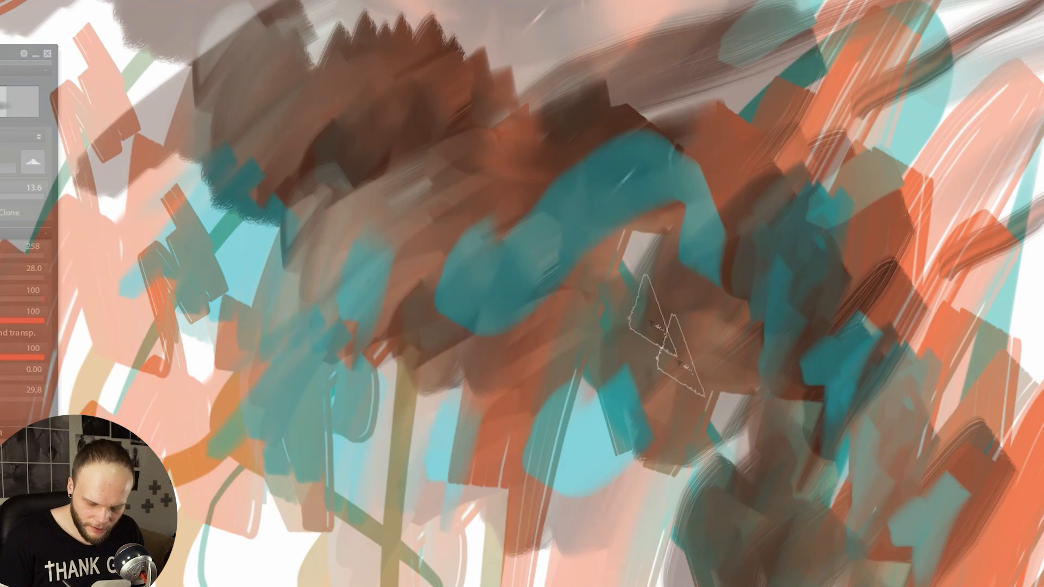
mouse_move(646, 326)
mouse_down()
mouse_move(496, 350)
mouse_move(497, 465)
mouse_move(594, 431)
mouse_move(717, 418)
mouse_up()
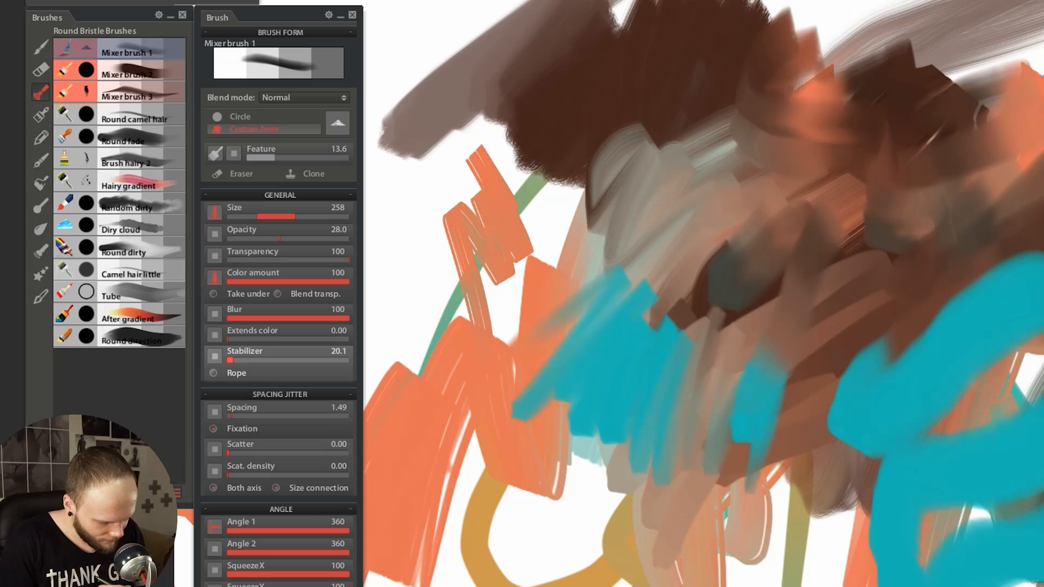
Undo the test stroke, set the Stabilizer to 79.1 with Rope enabled, and paint a thin looping cyan curve over the centre.
mouse_move(750, 217)
mouse_down()
mouse_move(768, 186)
mouse_move(776, 263)
mouse_move(899, 168)
mouse_move(905, 353)
mouse_up()
key(ctrl+z)
drag(229, 359, 304, 358)
mouse_move(689, 389)
mouse_down()
mouse_move(908, 270)
mouse_move(924, 112)
mouse_up()
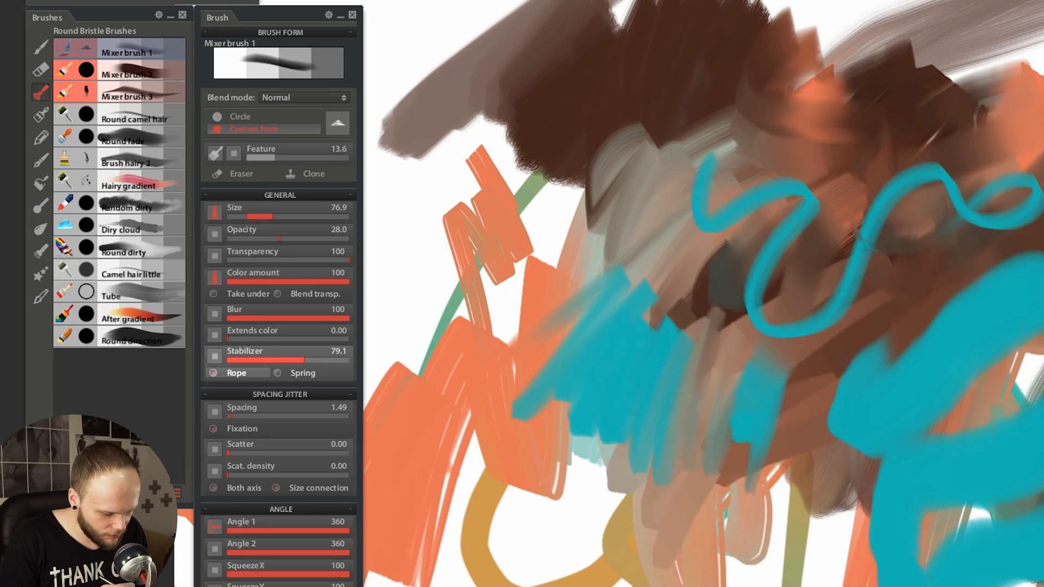
Try more long looping cyan curves across the canvas with the Rope stabilizer and undo them.
drag(659, 162, 711, 137)
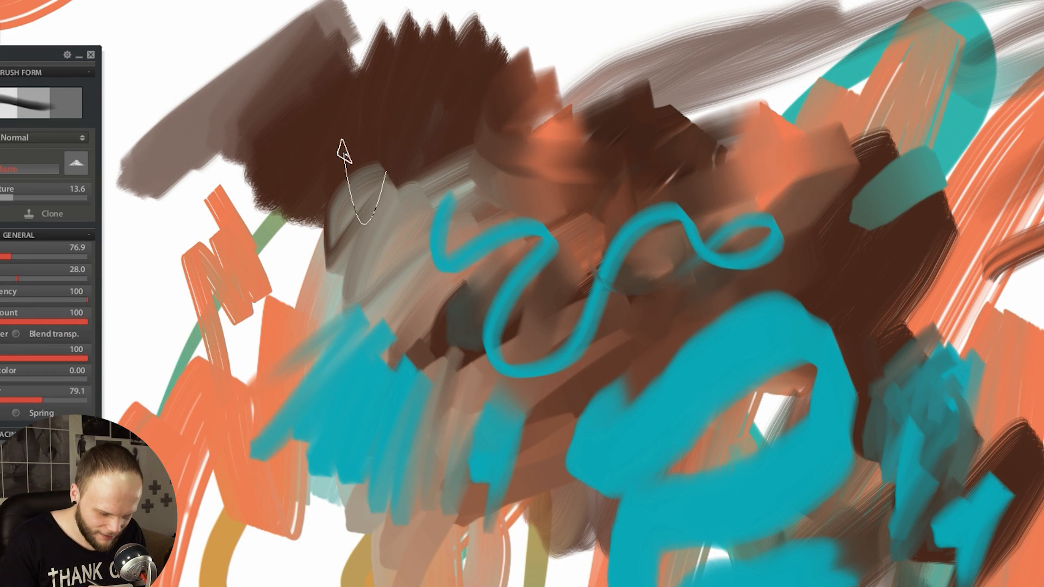
mouse_move(353, 270)
mouse_down()
mouse_move(403, 492)
mouse_move(432, 14)
mouse_up()
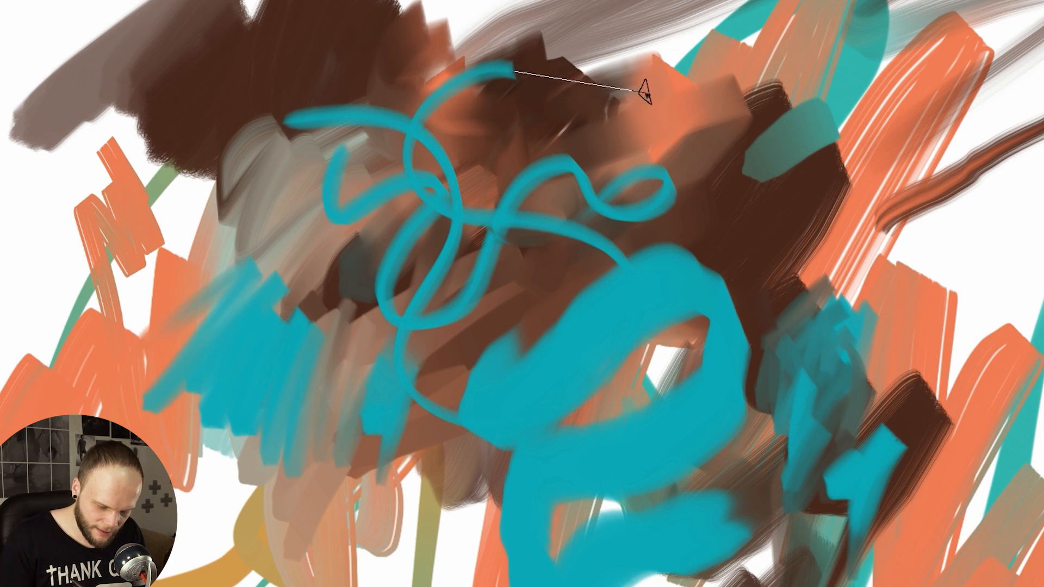
mouse_move(645, 93)
mouse_down()
mouse_move(736, 202)
mouse_move(909, 172)
mouse_up()
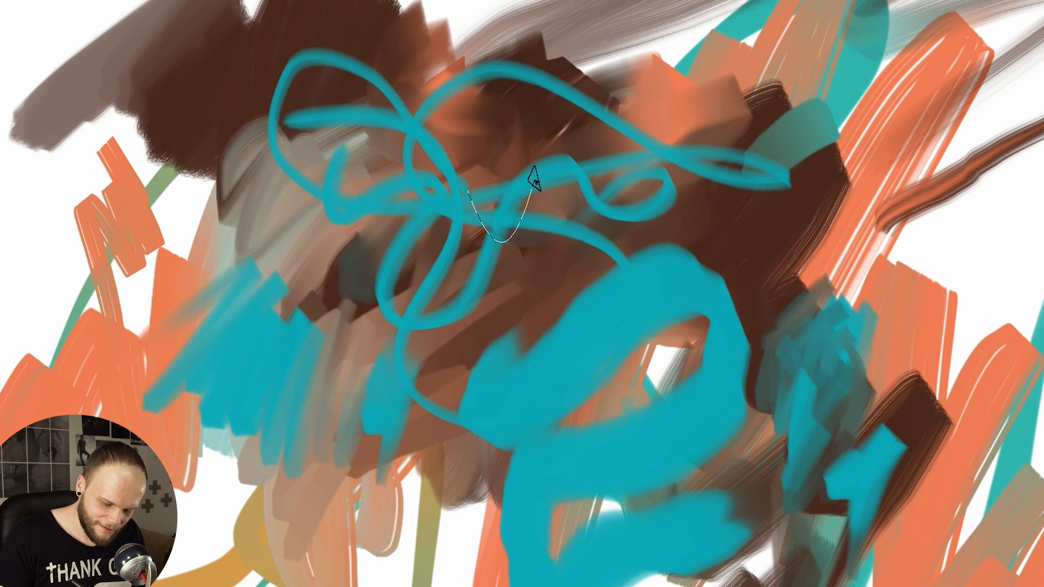
drag(660, 218, 374, 445)
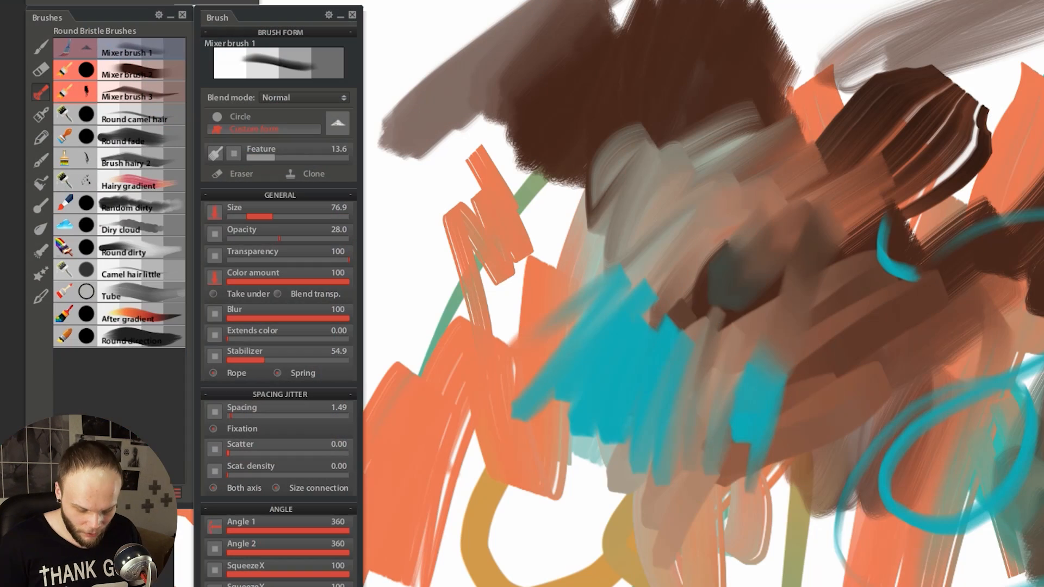
drag(899, 451, 870, 559)
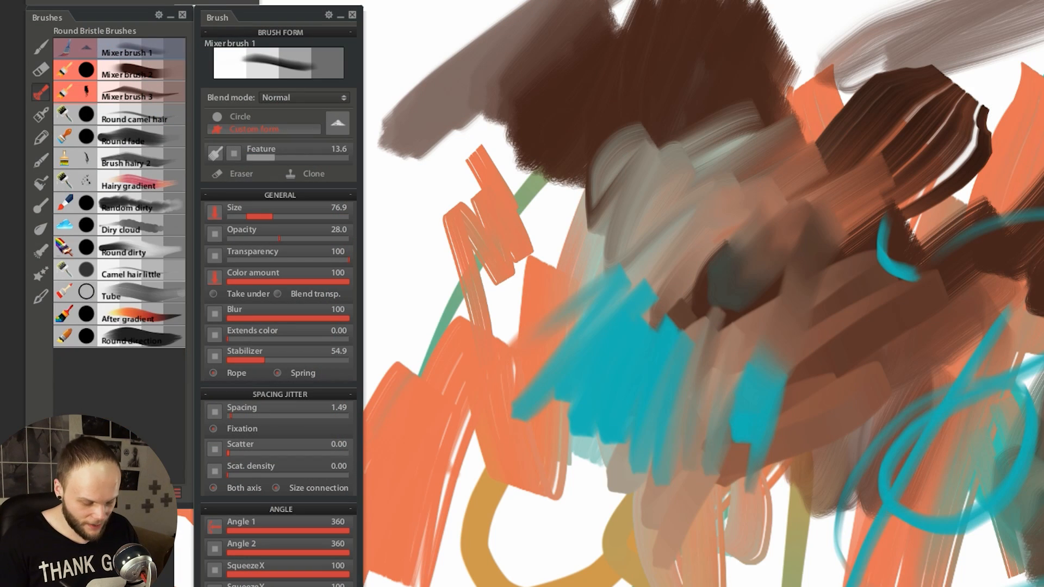
key(ctrl+z)
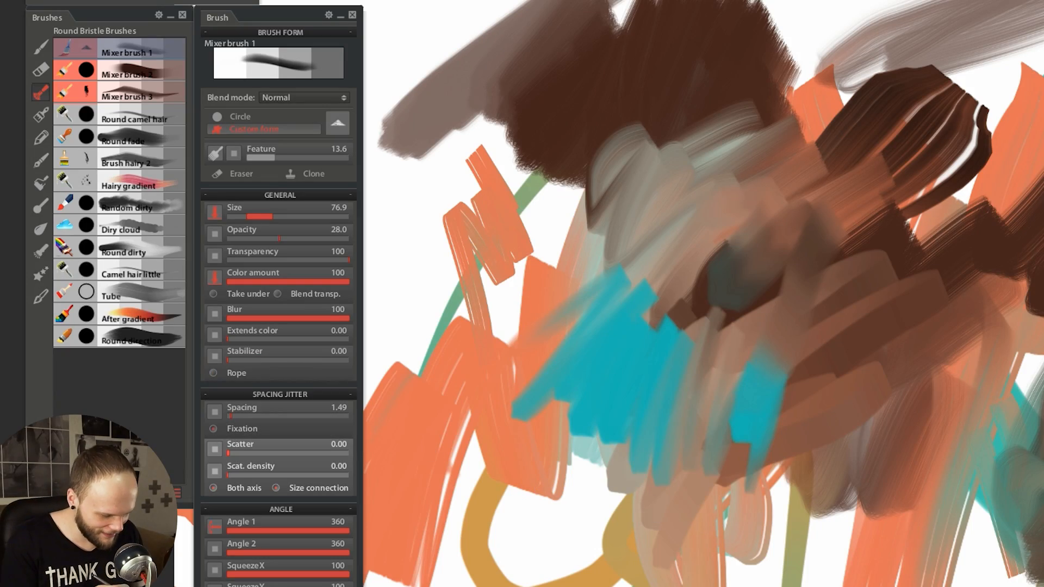
Try adjusting the brush's Scatter and paint a test stroke across the brown centre.
click(281, 453)
mouse_move(570, 326)
mouse_down()
mouse_move(729, 256)
mouse_move(856, 366)
mouse_move(831, 301)
mouse_move(932, 223)
mouse_move(957, 271)
mouse_up()
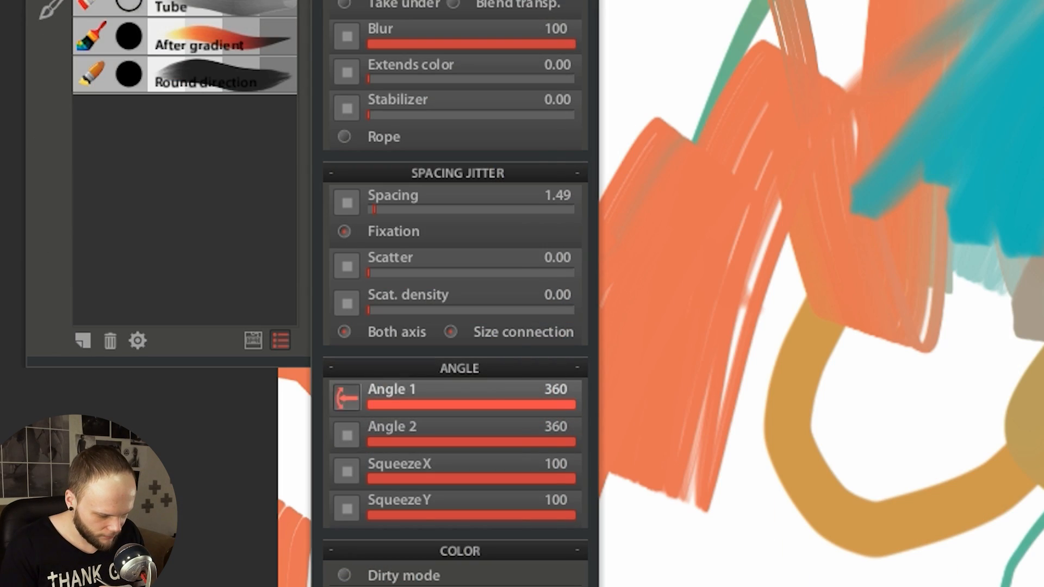
Assign Pen direction as the control for the brush's Angle 1.
click(347, 398)
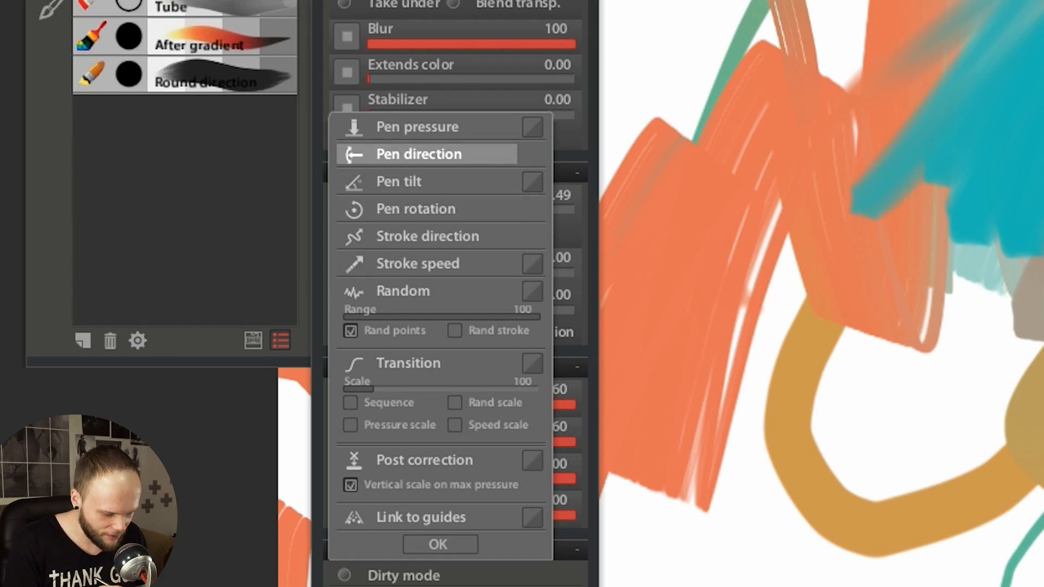
key(Return)
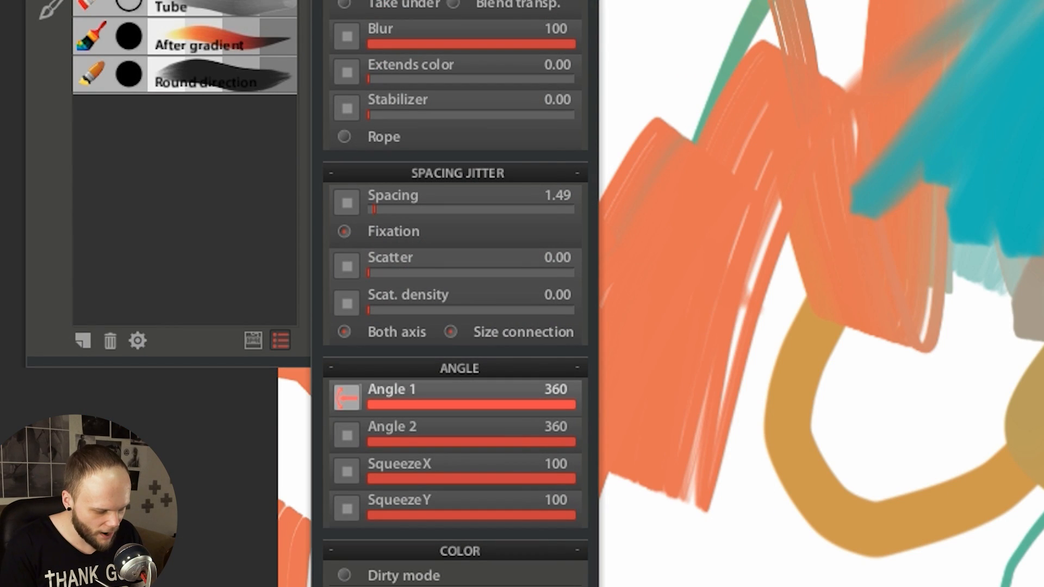
click(347, 398)
click(419, 155)
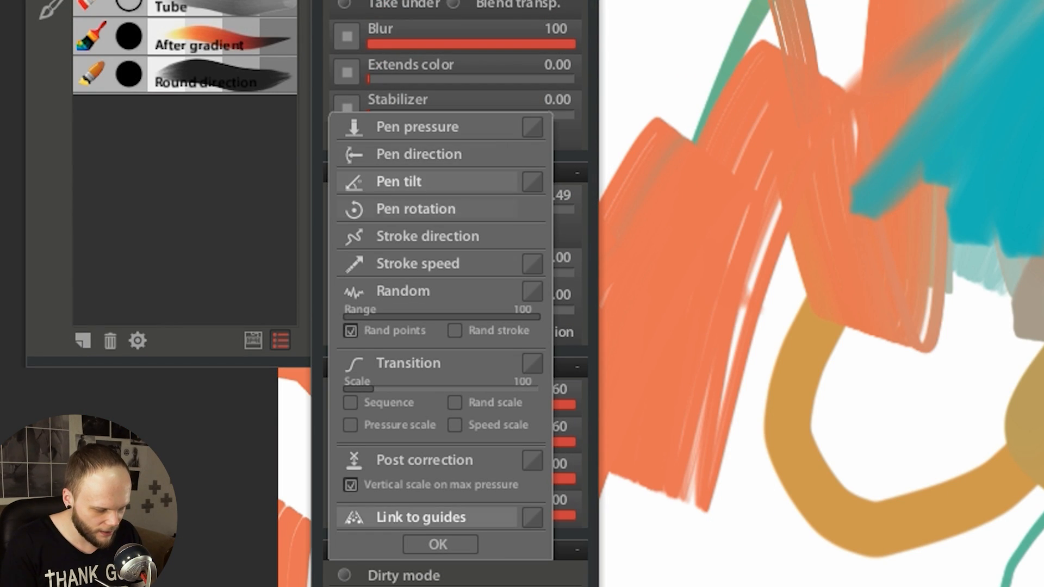
click(419, 154)
click(438, 544)
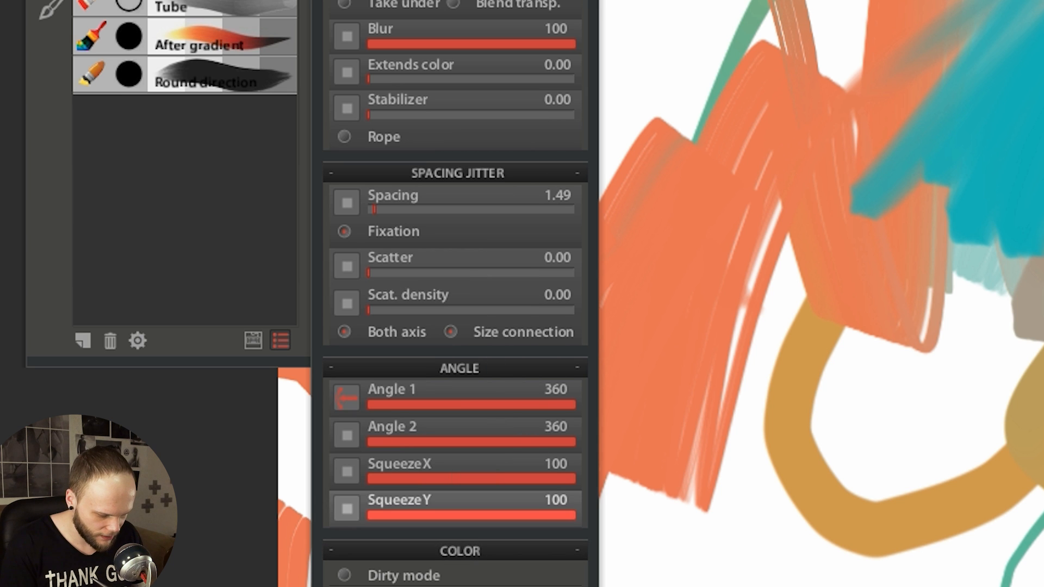
Assign Pen tilt as the control for the brush's SqueezeX and test it with a stroke over the brown area.
click(346, 471)
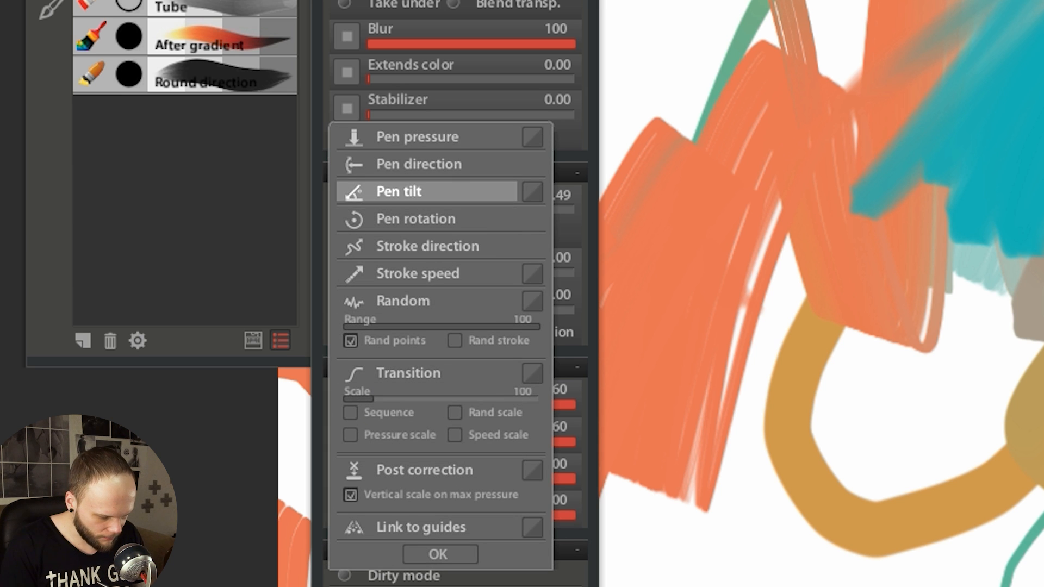
click(399, 191)
click(438, 554)
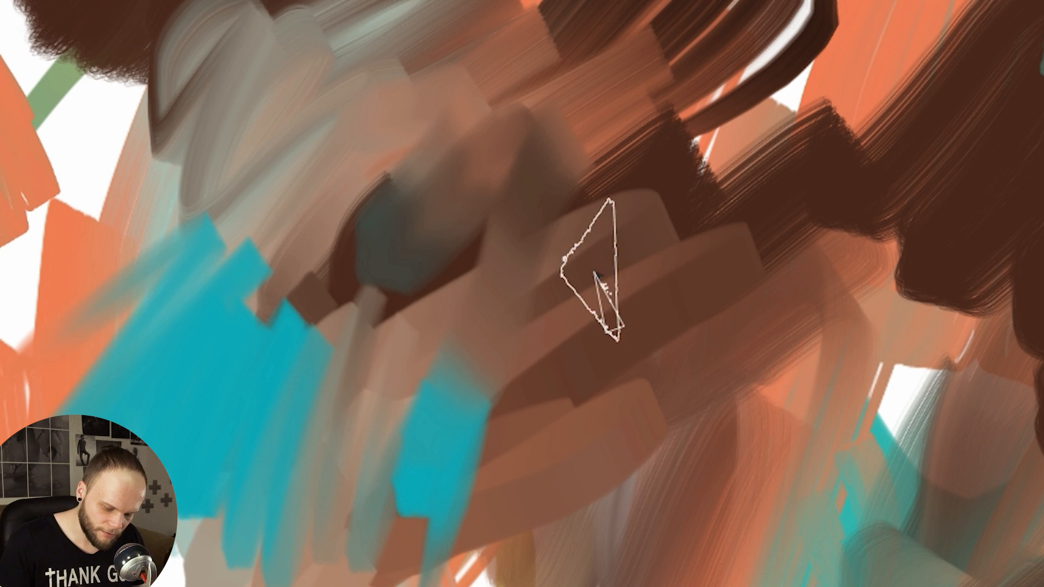
mouse_move(589, 231)
mouse_down()
mouse_move(638, 327)
mouse_move(687, 349)
mouse_move(769, 426)
mouse_up()
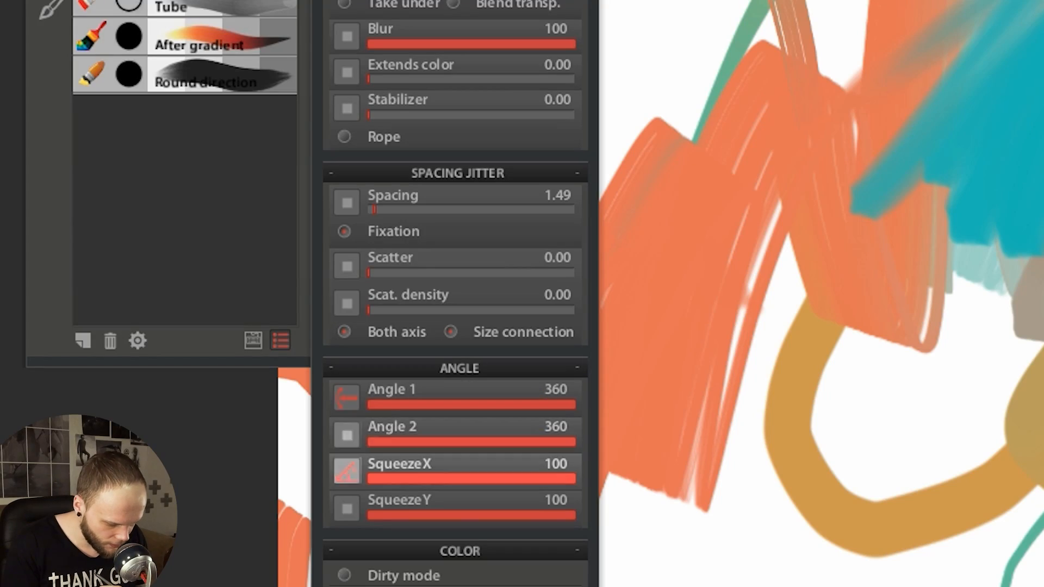
Turn on the brush's Dirty mode and paint cyan test strokes beside the orange area and over the white canvas.
click(347, 472)
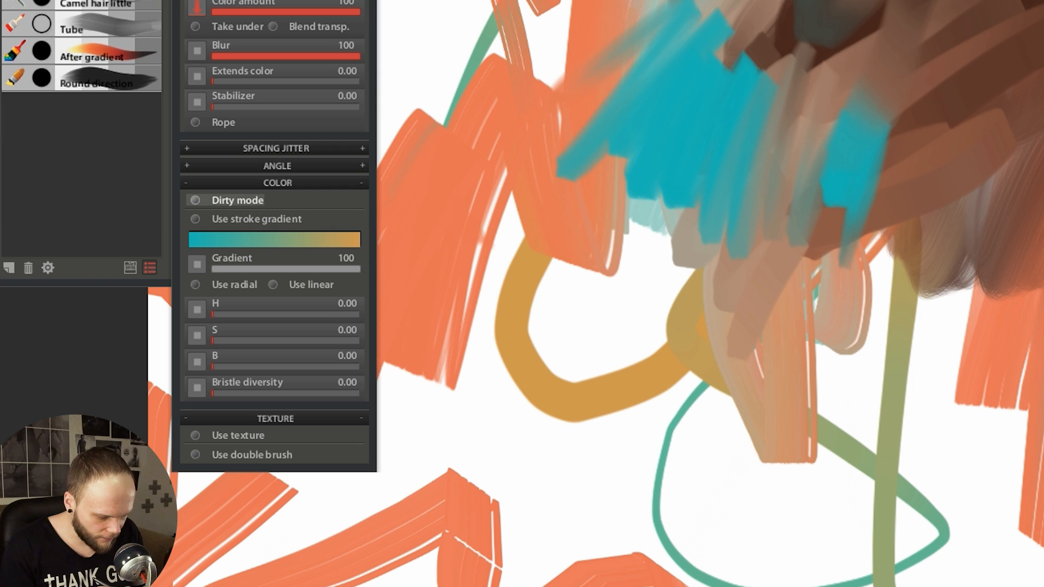
click(217, 200)
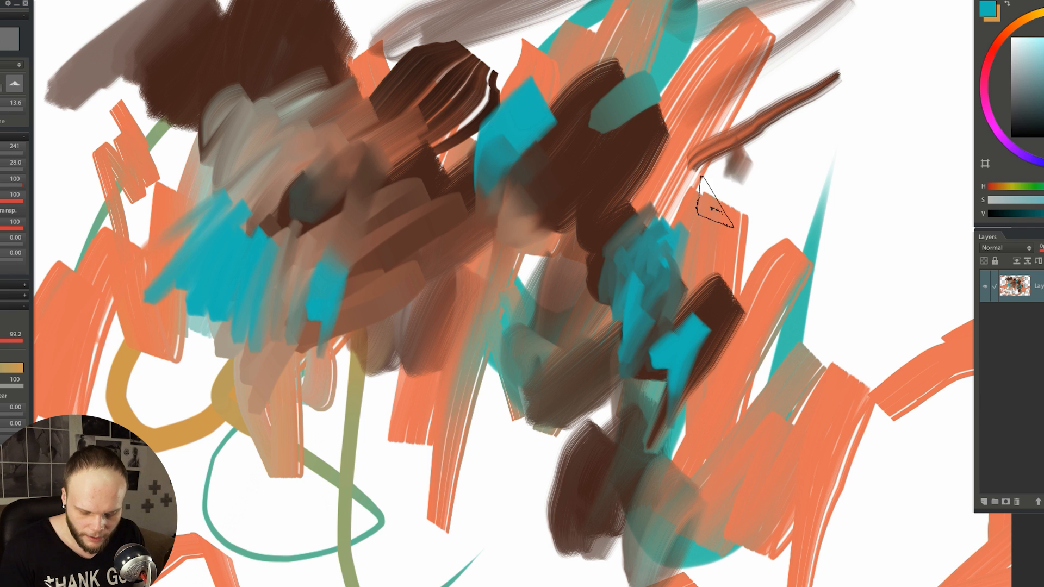
mouse_move(710, 205)
mouse_down()
mouse_move(769, 188)
mouse_move(746, 236)
mouse_up()
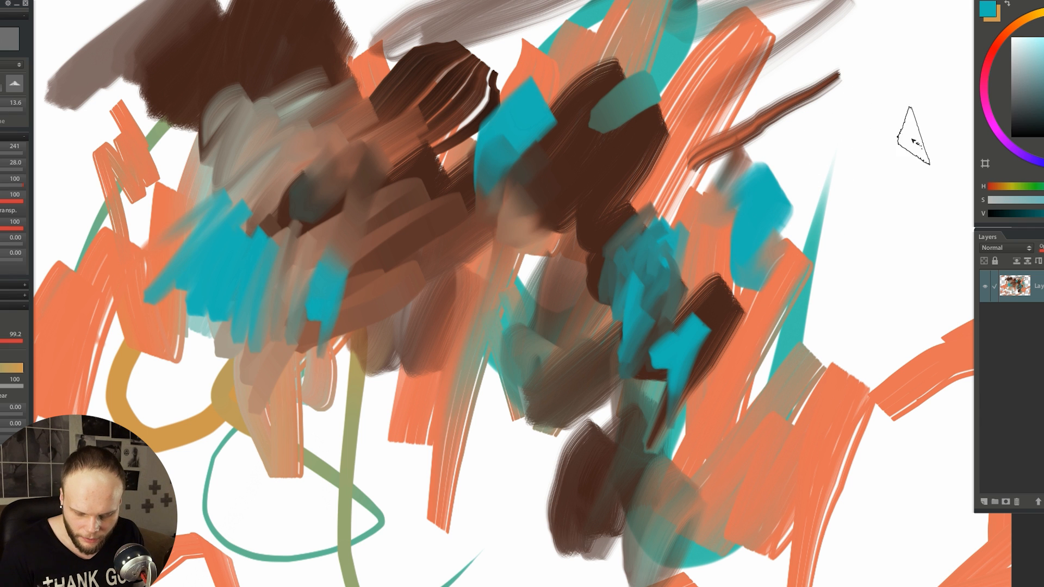
drag(907, 144, 818, 340)
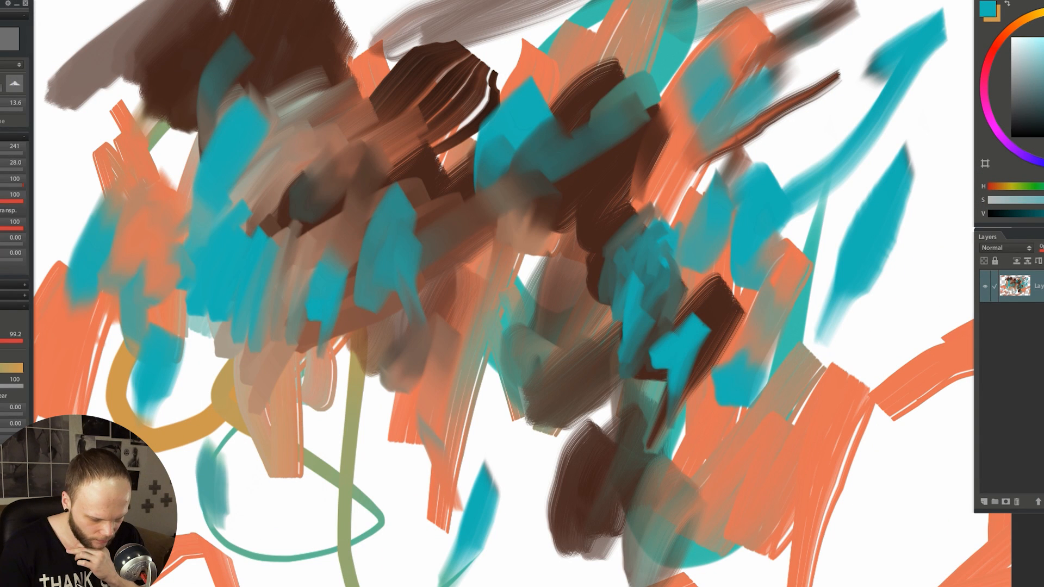
Paint overlapping Dirty mode strokes in ochre, cyan and black, dragging existing colors across the canvas.
drag(284, 371, 354, 359)
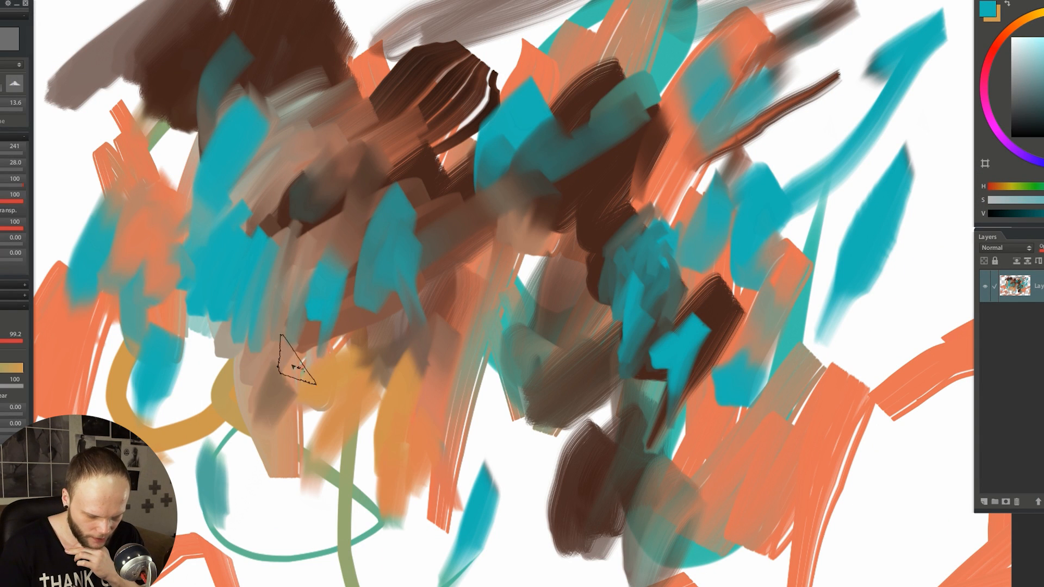
mouse_move(188, 336)
mouse_down()
mouse_move(214, 281)
mouse_move(190, 399)
mouse_up()
drag(815, 220, 865, 208)
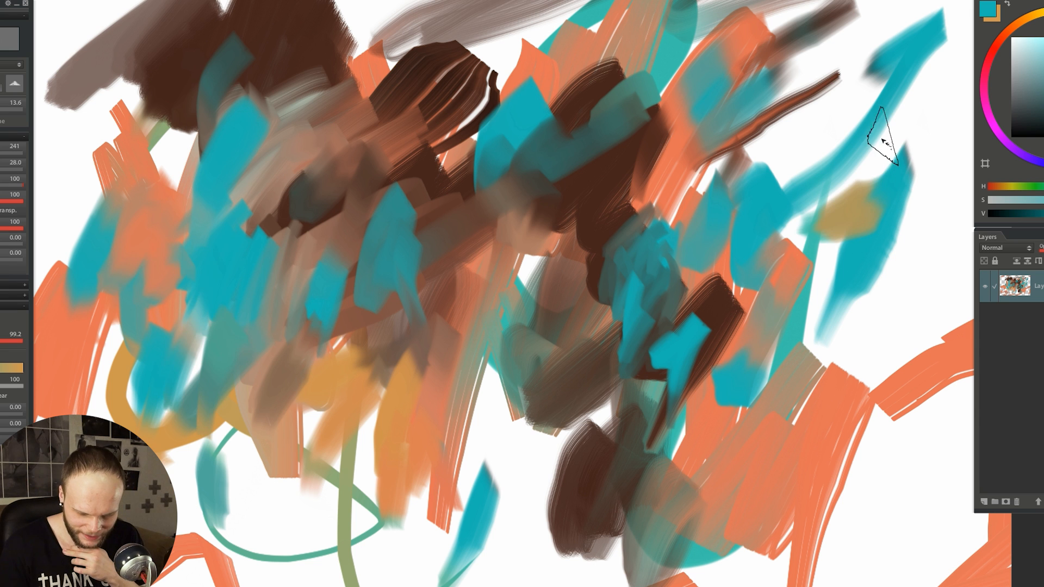
drag(853, 130, 832, 213)
drag(856, 34, 778, 163)
drag(945, 60, 902, 101)
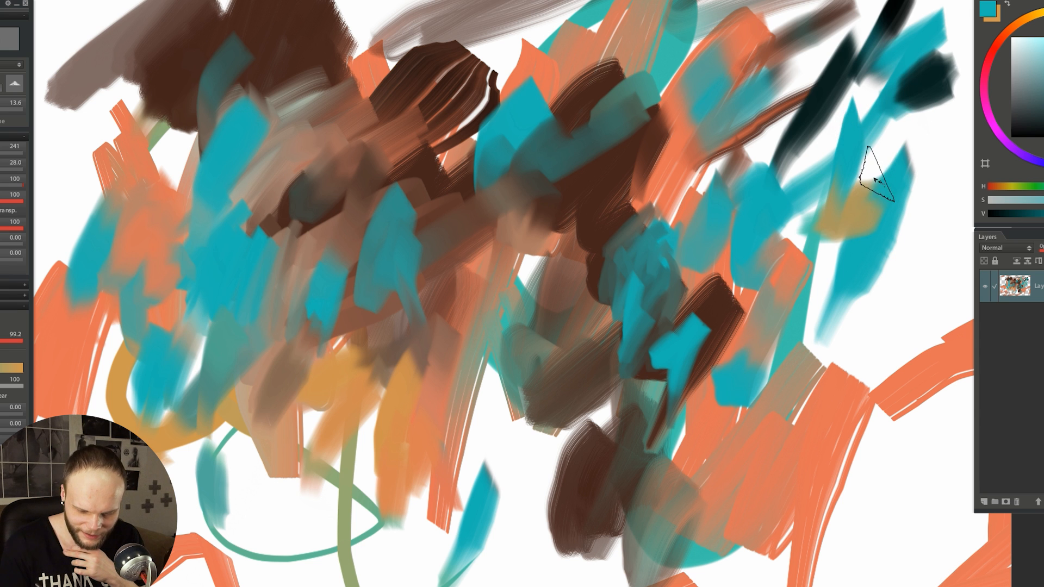
drag(881, 188, 821, 233)
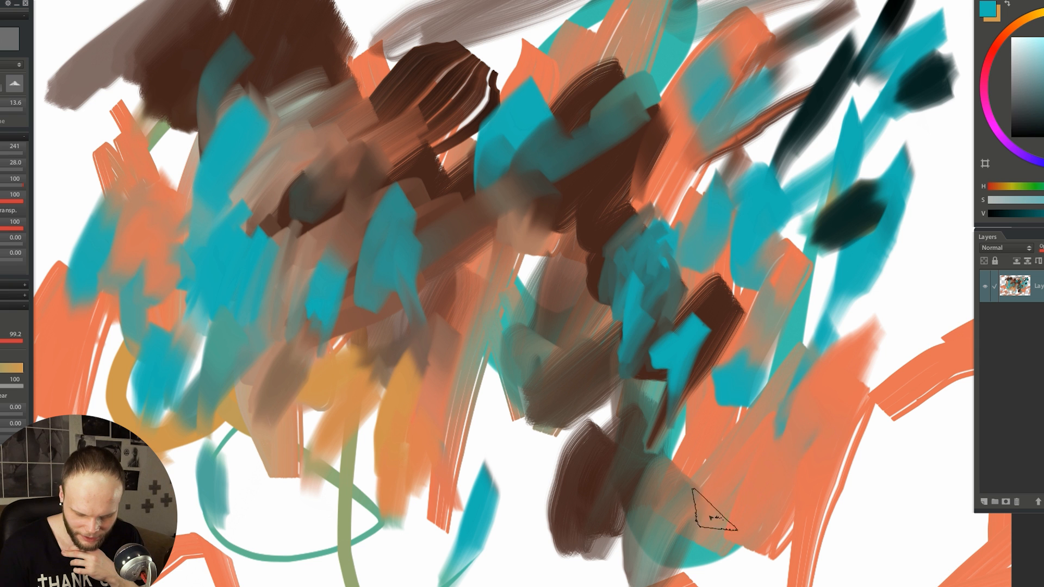
mouse_move(577, 535)
mouse_down()
mouse_move(520, 500)
mouse_move(487, 274)
mouse_up()
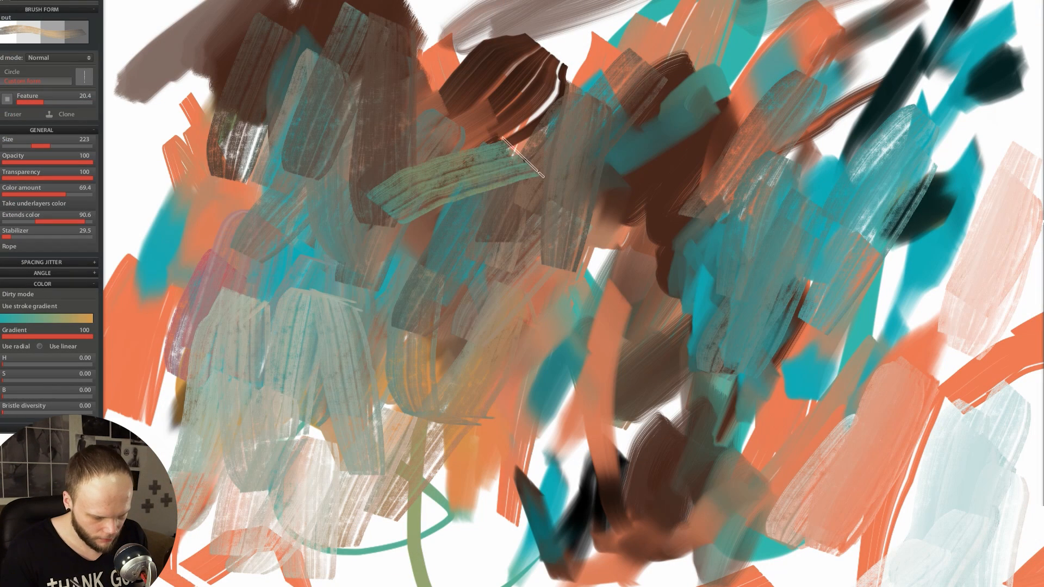
Try stroke gradient marks across the middle of the canvas and undo them.
mouse_move(522, 156)
mouse_down()
mouse_move(645, 141)
mouse_move(623, 210)
mouse_move(540, 268)
mouse_up()
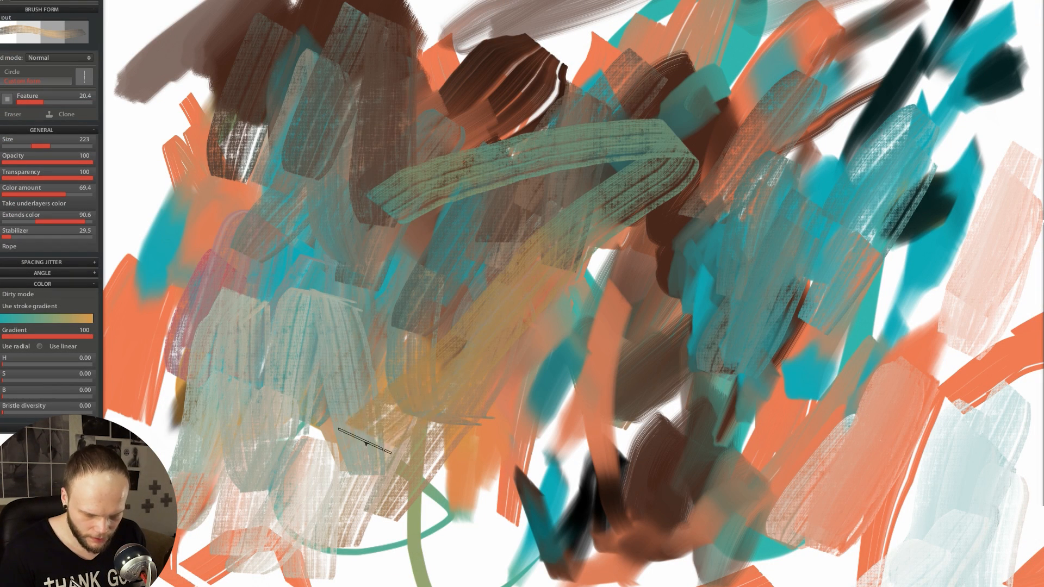
key(ctrl+z)
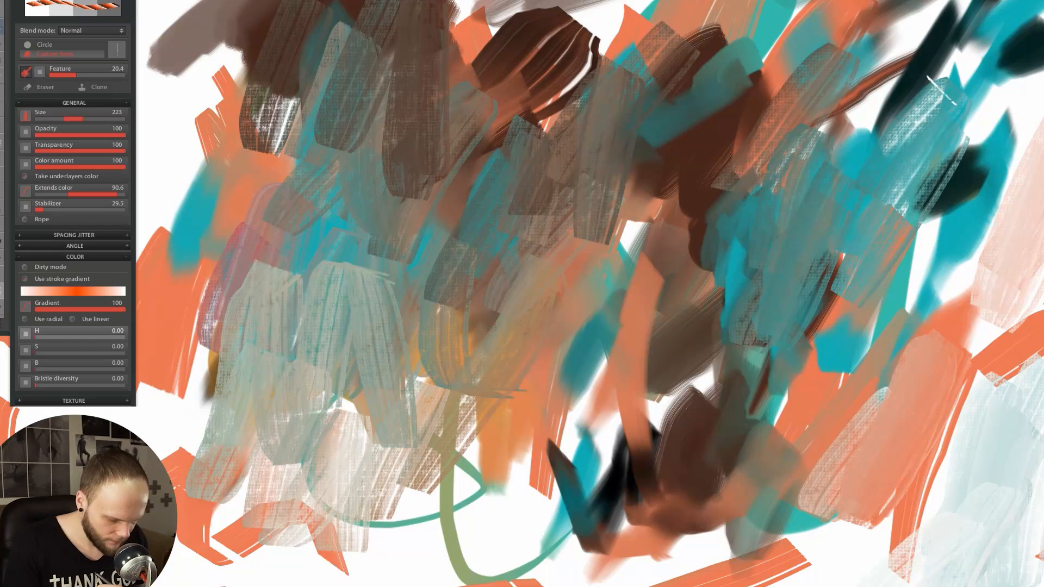
mouse_move(223, 206)
mouse_down()
mouse_move(331, 158)
mouse_move(535, 103)
mouse_move(397, 377)
mouse_move(603, 163)
mouse_move(674, 397)
mouse_move(816, 217)
mouse_move(802, 376)
mouse_move(761, 414)
mouse_move(625, 489)
mouse_move(723, 337)
mouse_up()
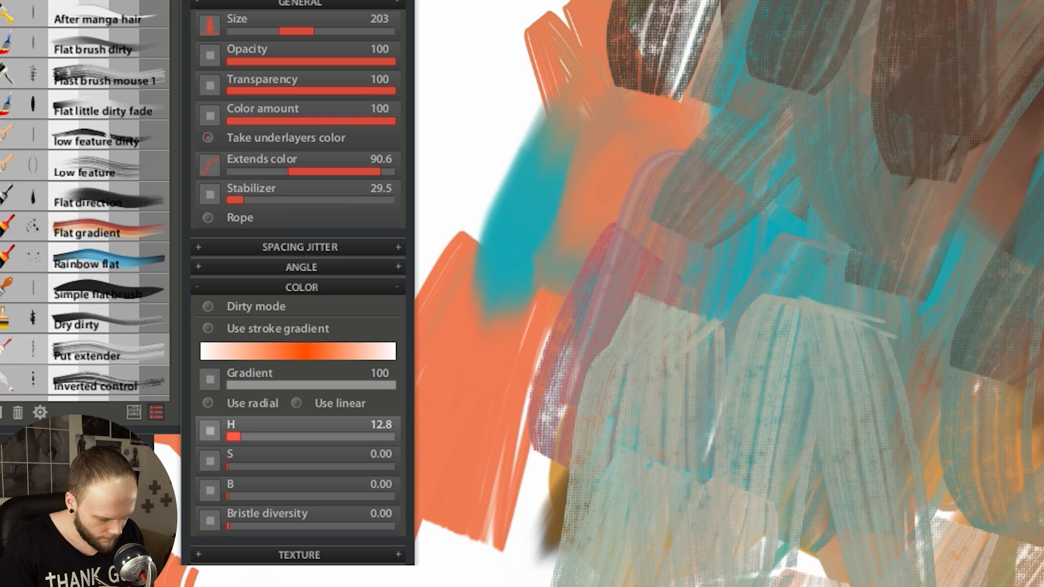
Test hue variation with H at 12.8 and 97.5, and assign Pen pressure as its control.
drag(723, 255, 940, 161)
drag(761, 272, 1033, 228)
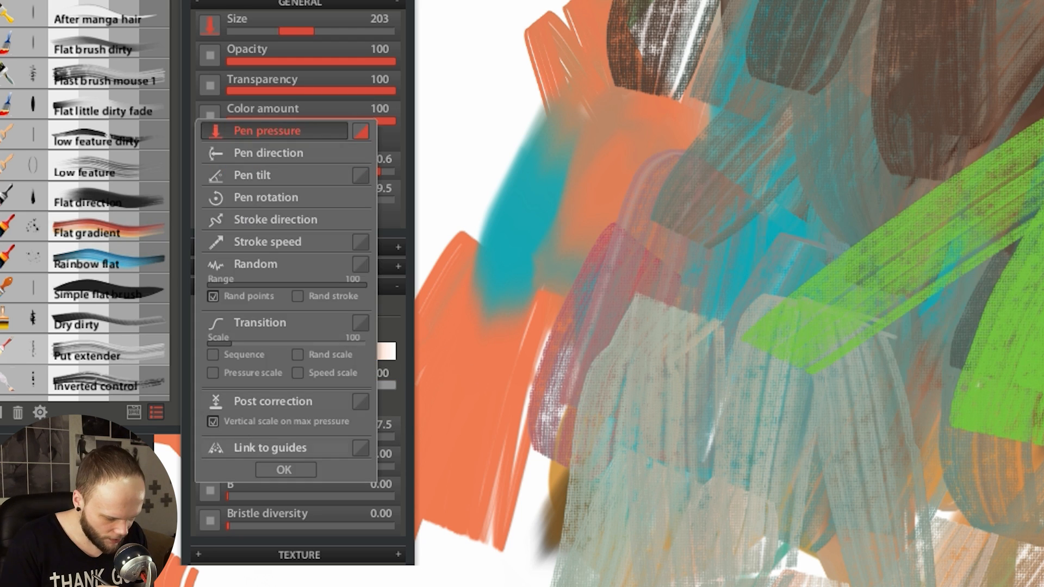
click(284, 469)
mouse_move(326, 301)
mouse_down()
mouse_move(506, 192)
mouse_move(588, 168)
mouse_move(607, 184)
mouse_move(356, 403)
mouse_move(447, 364)
mouse_move(525, 312)
mouse_move(519, 365)
mouse_move(701, 206)
mouse_up()
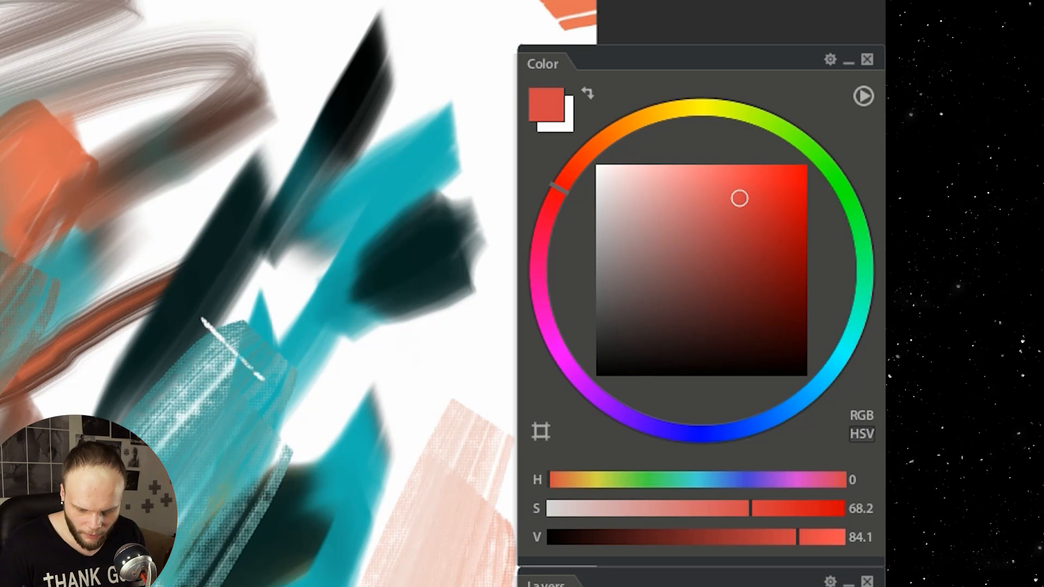
Pick a blue paint color, test the pressure-driven hue variation with a stroke, and reset H to 0.
drag(834, 364, 797, 401)
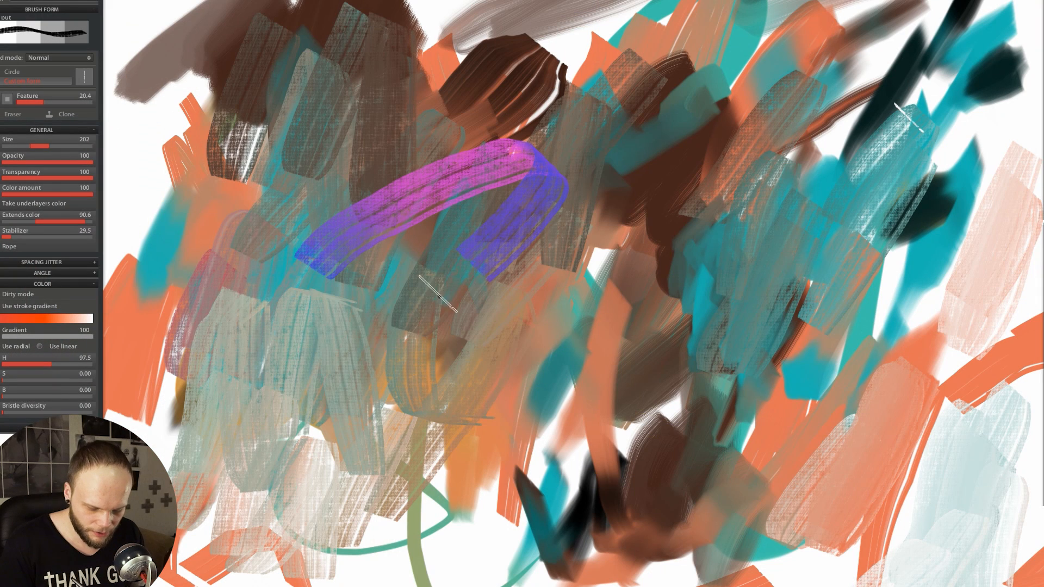
mouse_move(438, 294)
mouse_down()
mouse_move(326, 446)
mouse_move(603, 272)
mouse_move(707, 98)
mouse_move(419, 146)
mouse_move(212, 304)
mouse_move(478, 310)
mouse_move(674, 294)
mouse_move(647, 451)
mouse_move(525, 538)
mouse_up()
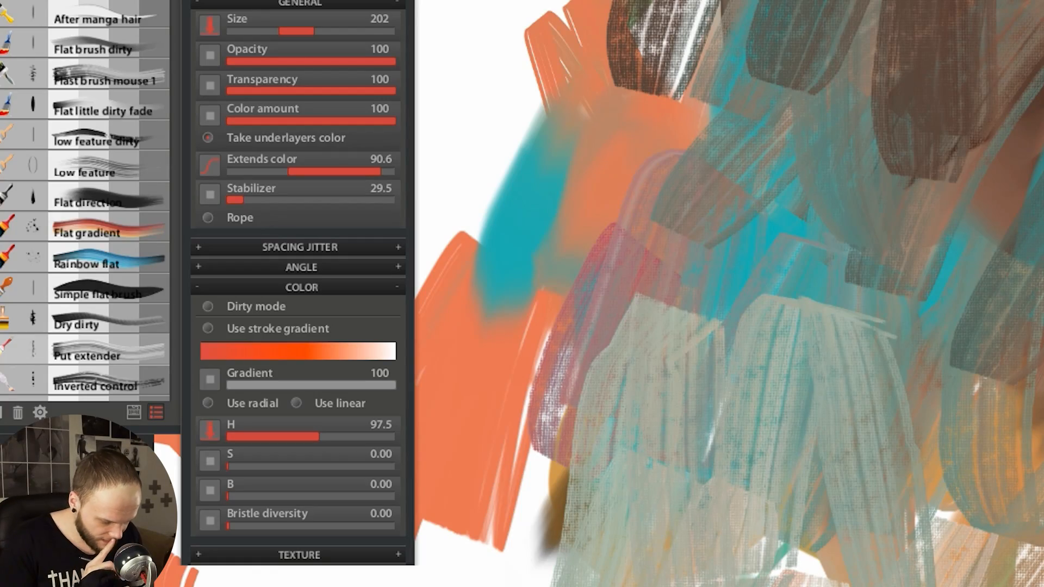
drag(319, 437, 225, 437)
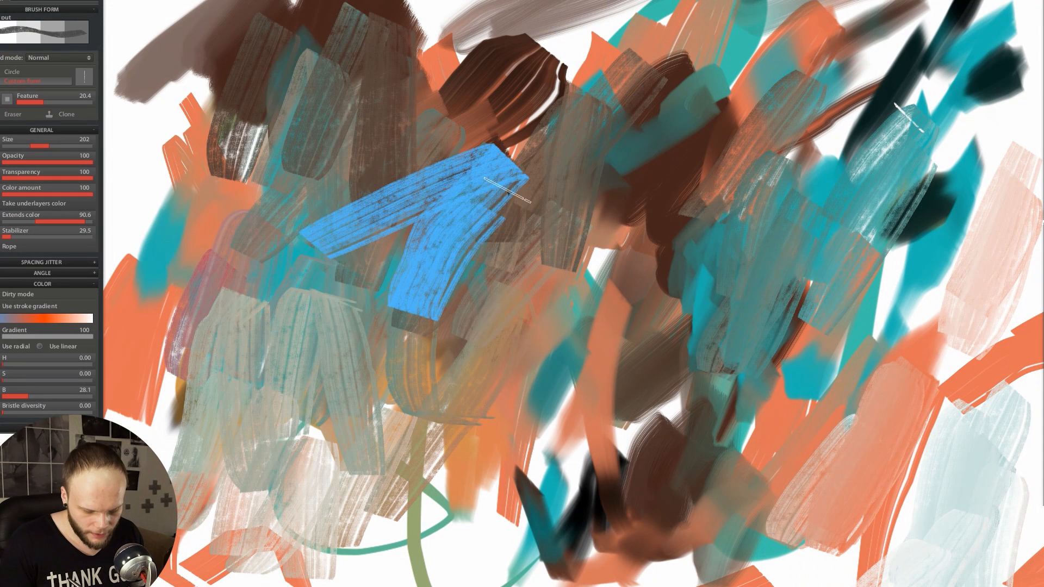
Clear the pen control from H and test brightness variation with B at 28.1 and 52.0 in blue strokes.
mouse_move(489, 179)
mouse_down()
mouse_move(480, 300)
mouse_move(526, 219)
mouse_move(521, 318)
mouse_move(457, 375)
mouse_move(478, 380)
mouse_up()
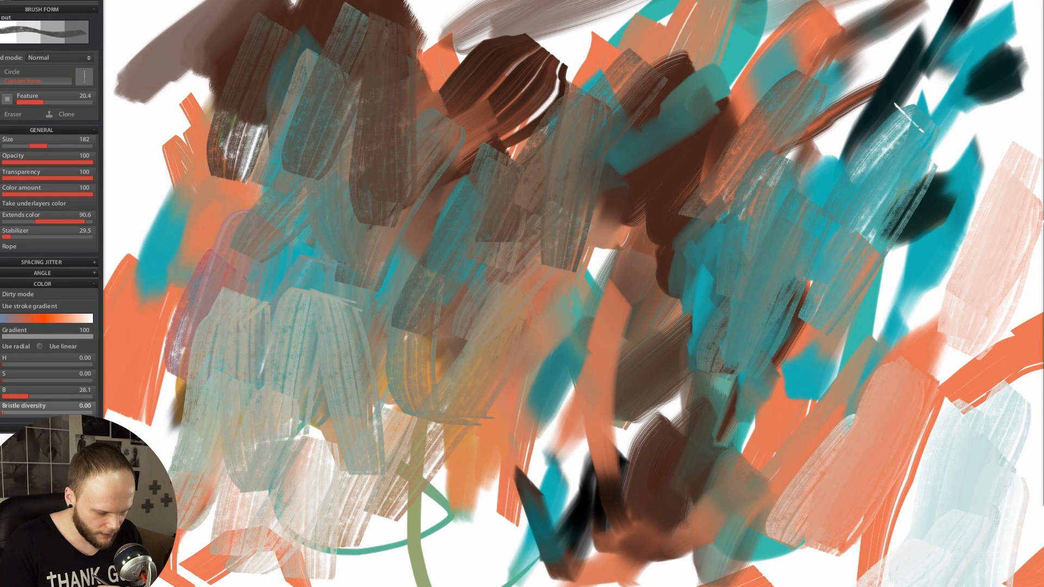
click(0, 360)
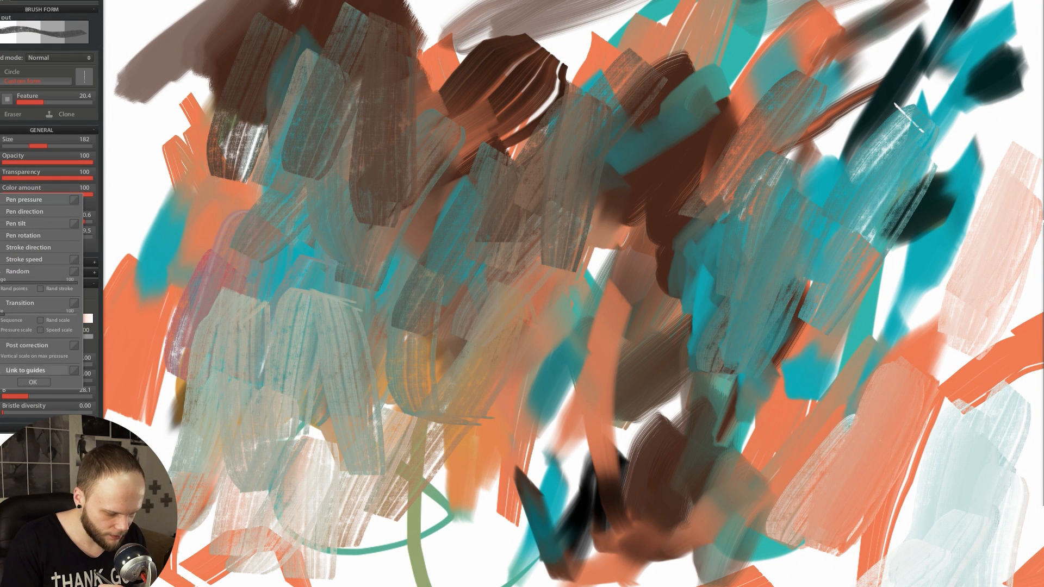
click(32, 382)
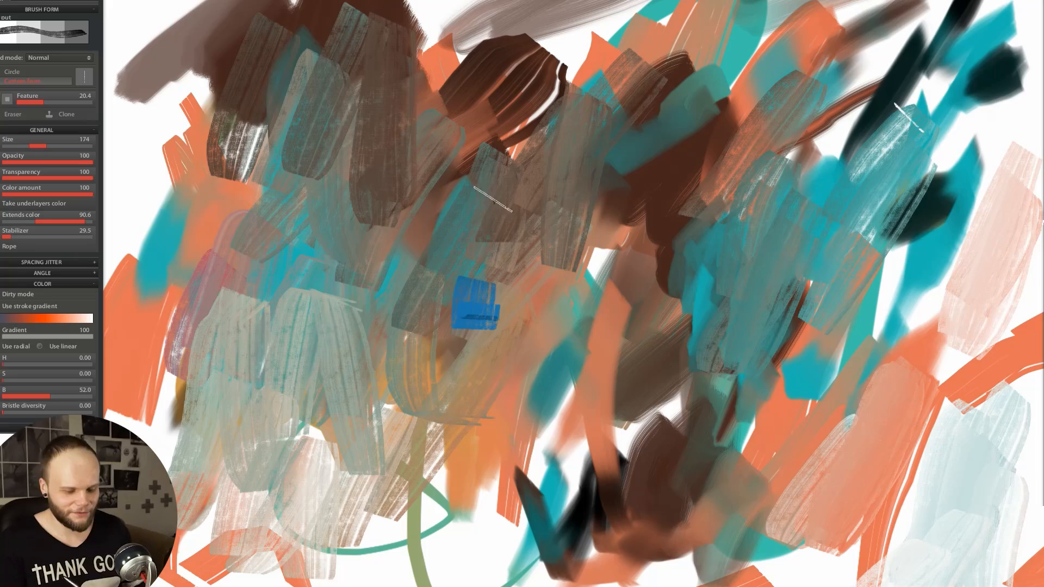
drag(478, 202, 466, 239)
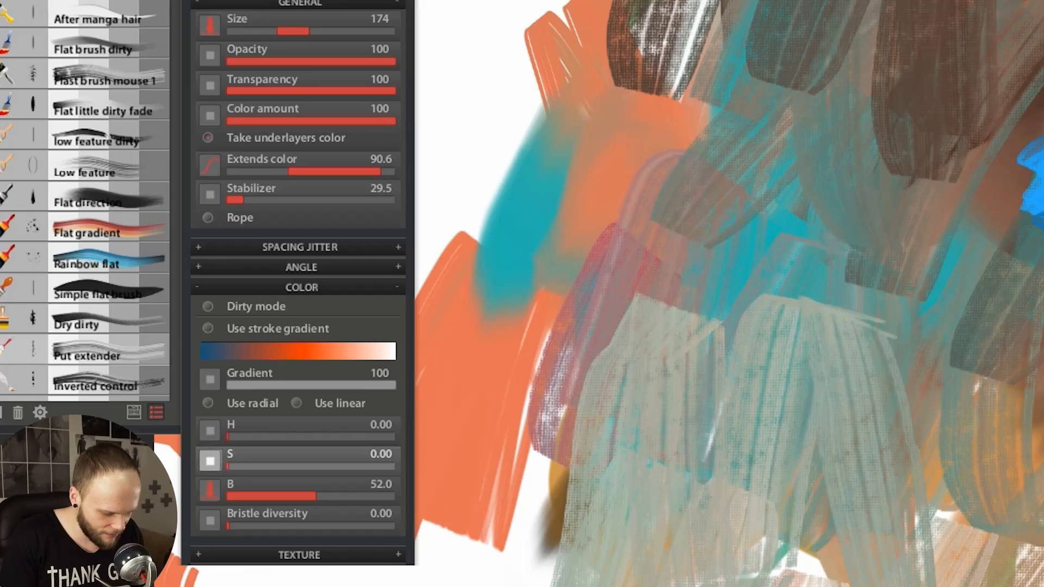
Assign Pen pressure as the control for S, with S at 49.9 and the lower end of its range at zero.
click(210, 461)
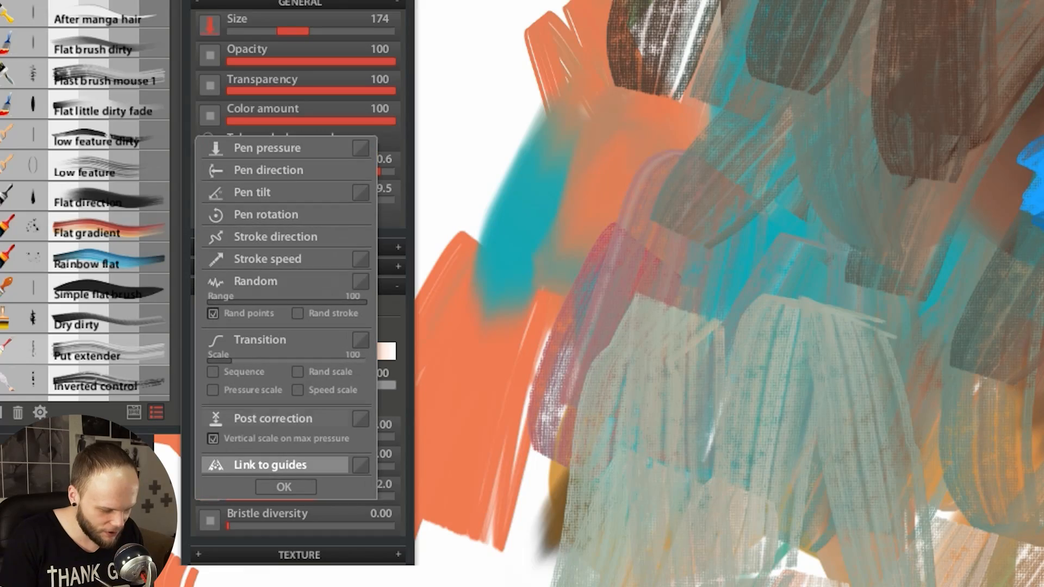
click(266, 148)
click(285, 487)
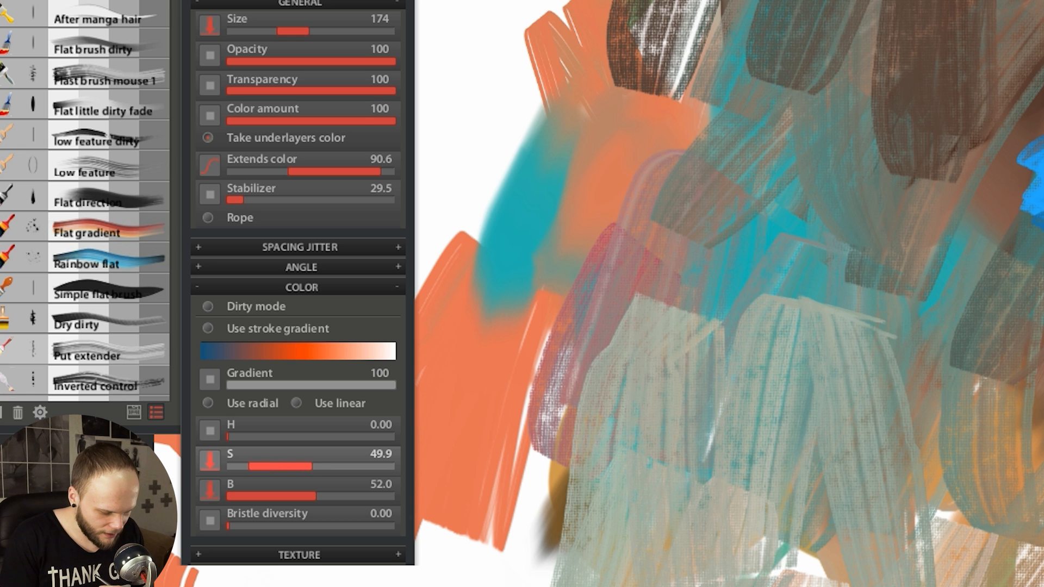
drag(248, 467, 227, 467)
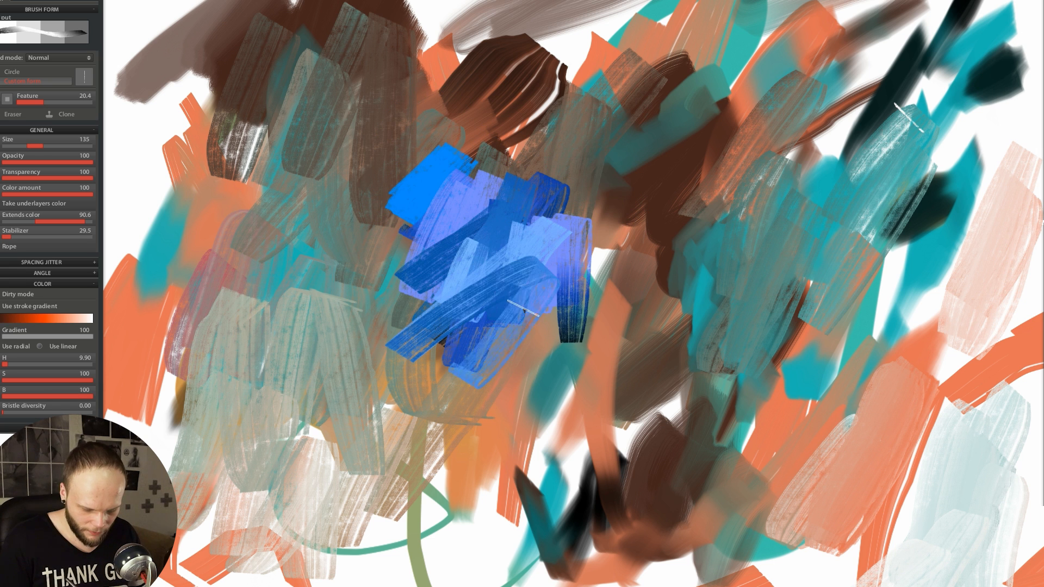
Paint blue test strokes over the canvas centre with H at 9.90 and both S and B at 100.
mouse_move(505, 326)
mouse_down()
mouse_move(576, 245)
mouse_move(538, 429)
mouse_up()
mouse_move(620, 337)
mouse_down()
mouse_move(630, 363)
mouse_move(692, 253)
mouse_move(626, 473)
mouse_up()
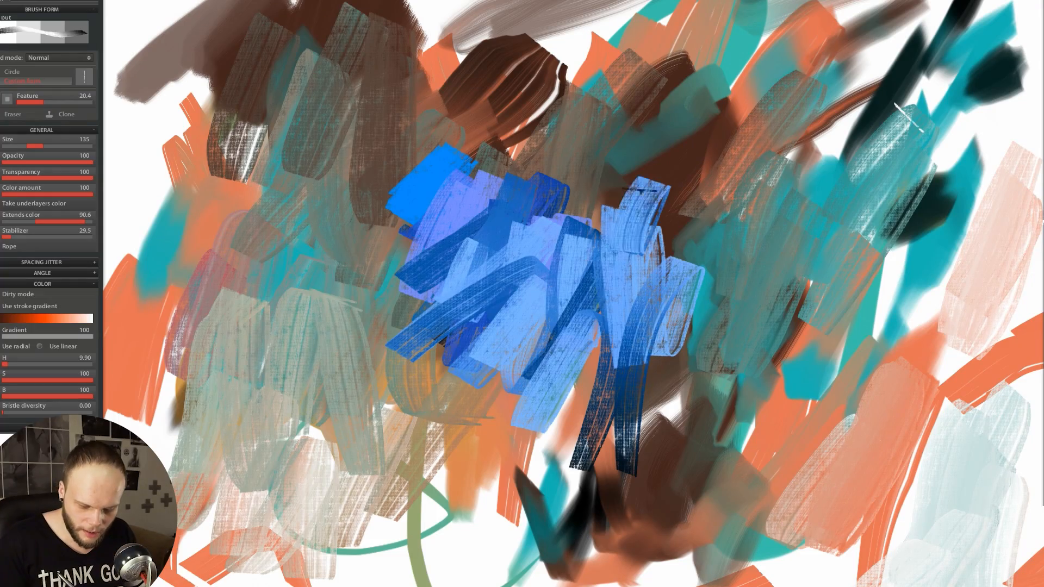
drag(639, 189, 663, 200)
drag(731, 190, 707, 370)
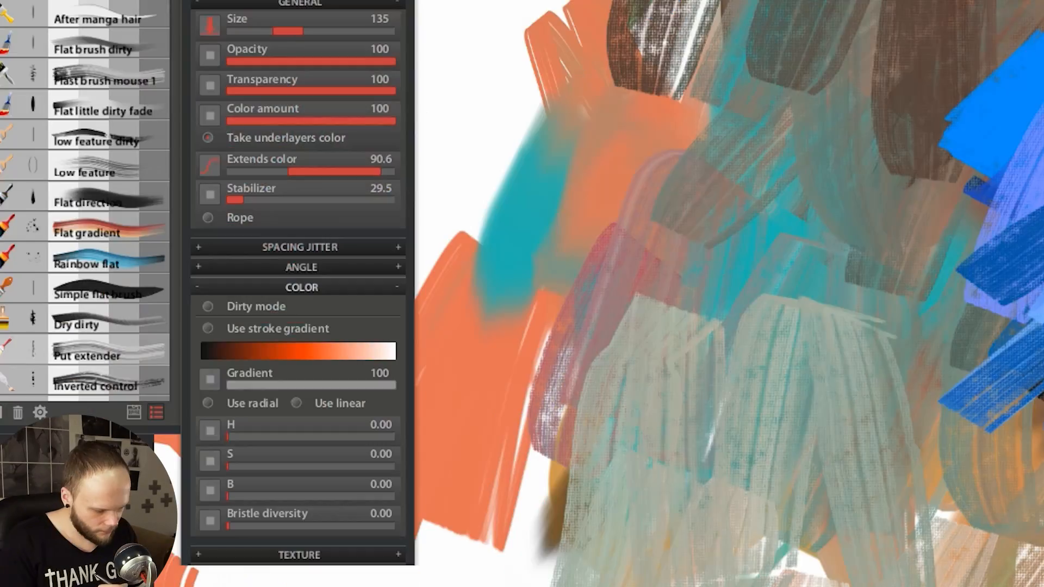
Expand the brush's texture settings, test the Multiply texture mode with a stroke, and undo it.
click(301, 287)
click(300, 306)
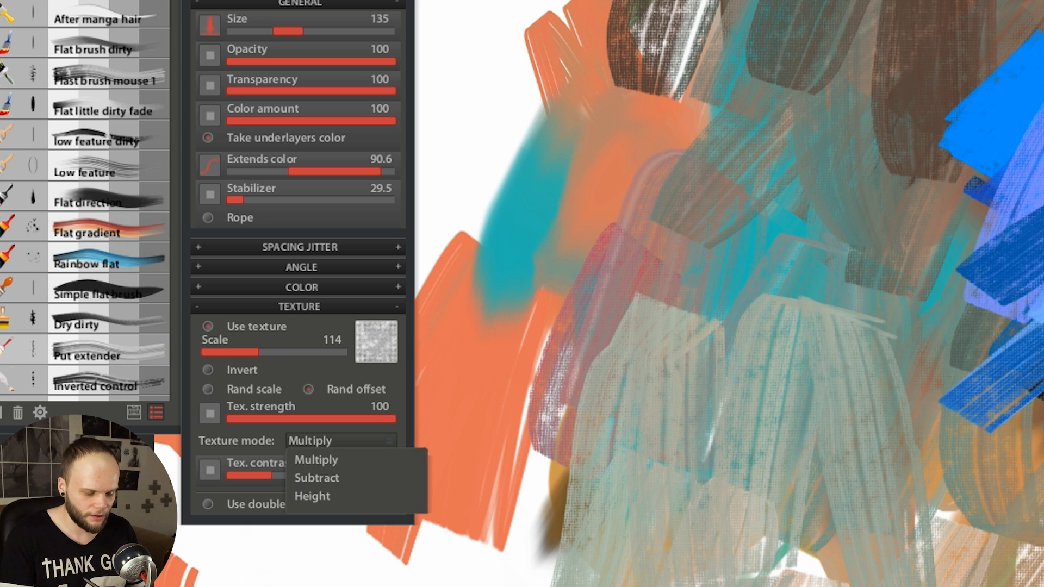
key(Escape)
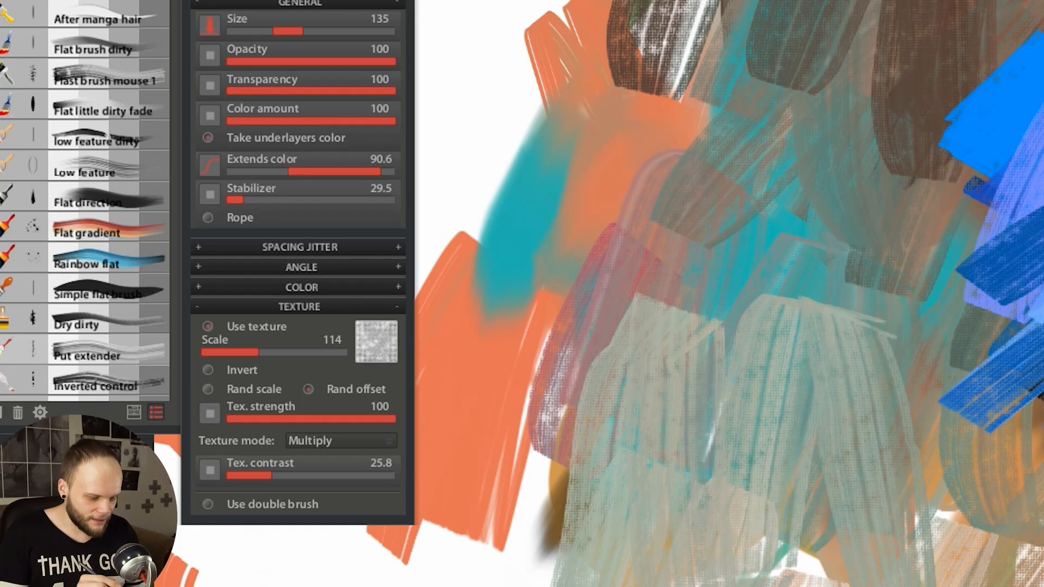
mouse_move(794, 201)
mouse_down()
mouse_move(801, 398)
mouse_move(831, 578)
mouse_up()
key(ctrl+z)
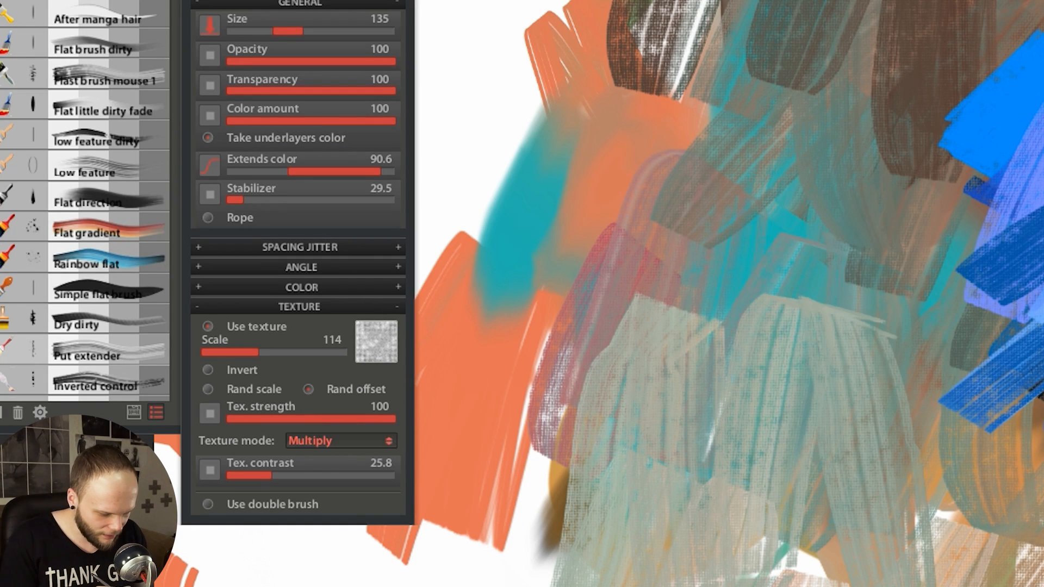
Try the Height texture mode with black strokes over the pale grey area and undo them.
click(337, 441)
click(312, 496)
mouse_move(679, 385)
mouse_down()
mouse_move(692, 469)
mouse_move(756, 582)
mouse_up()
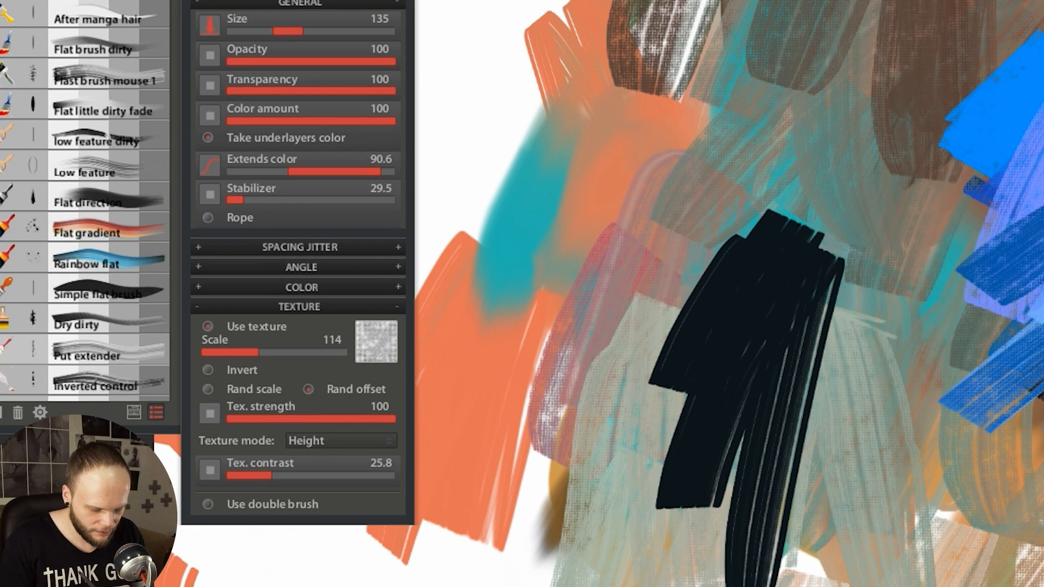
key(ctrl+z)
mouse_move(561, 336)
mouse_down()
mouse_move(608, 574)
mouse_move(375, 581)
mouse_up()
key(ctrl+z)
Set brush size to 169, texture scale to 574 and contrast to 100, then try black Height strokes and undo them.
key([)
mouse_move(490, 555)
mouse_down()
mouse_move(630, 381)
mouse_move(720, 434)
mouse_move(742, 579)
mouse_up()
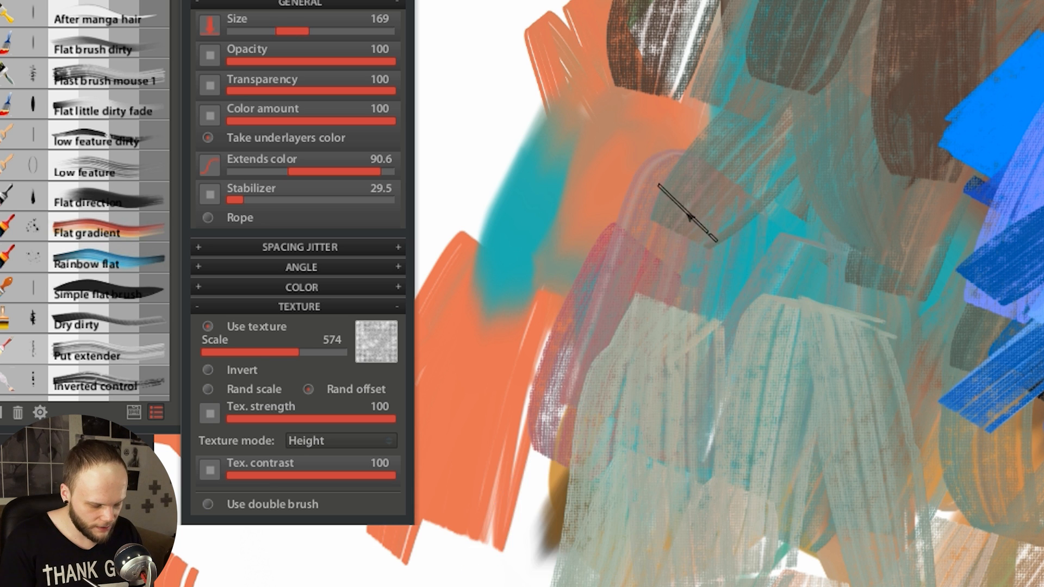
mouse_move(650, 264)
mouse_down()
mouse_move(667, 376)
mouse_move(675, 371)
mouse_move(639, 582)
mouse_up()
drag(794, 417, 712, 582)
drag(900, 392, 918, 337)
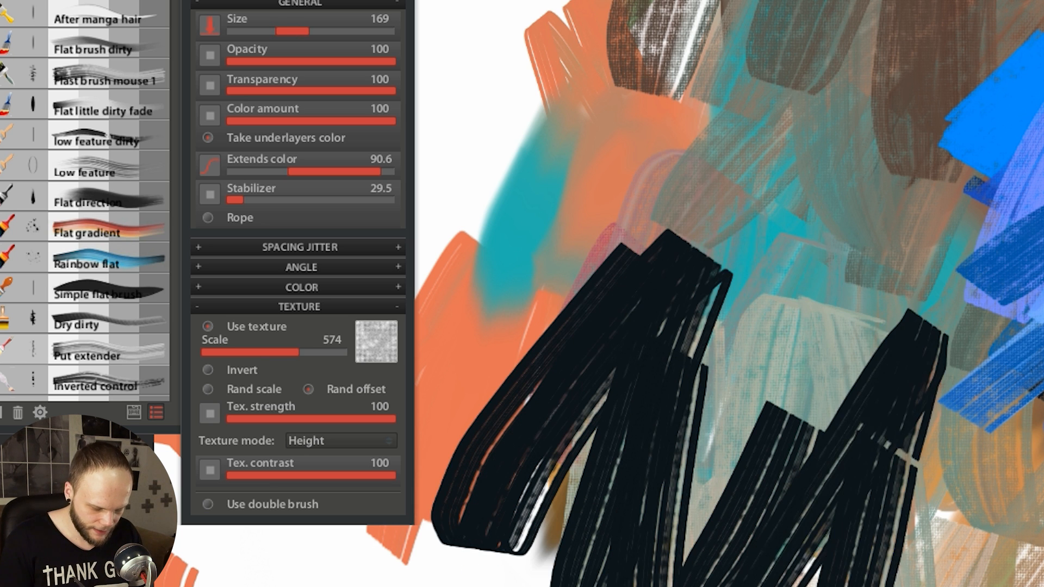
key(ctrl+z)
key(ctrl+z)
key(ctrl+z)
key(ctrl+z)
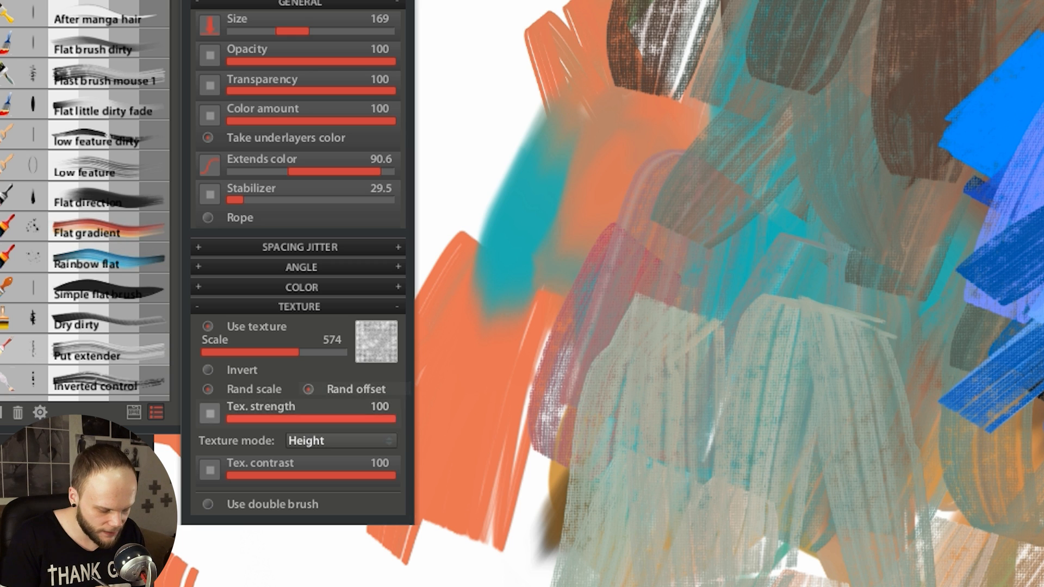
Set the texture mode to Multiply with Rand scale on and paint a black textured stroke across the grey area.
click(341, 440)
click(316, 460)
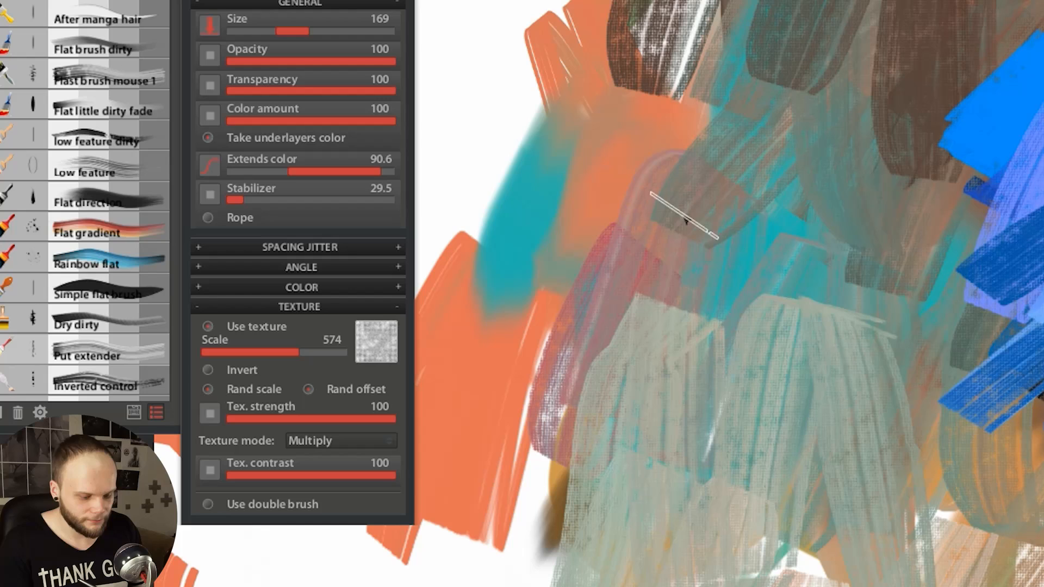
mouse_move(587, 337)
mouse_down()
mouse_move(606, 489)
mouse_move(839, 152)
mouse_up()
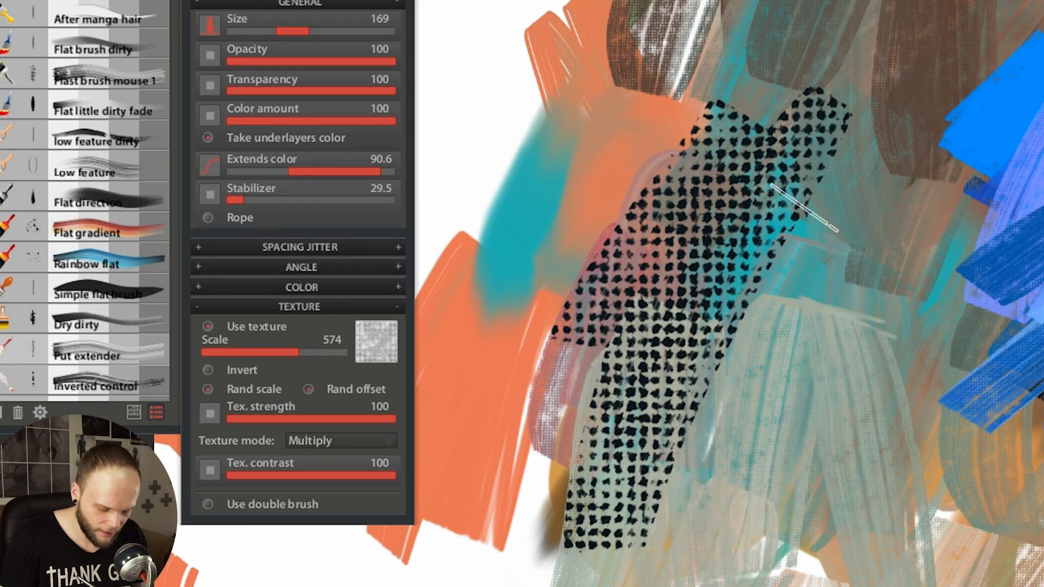
Undo the last stroke and try more black Multiply strokes with Rand scale and Rand offset across the grey area.
key(ctrl+z)
mouse_move(470, 438)
mouse_down()
mouse_move(803, 152)
mouse_move(617, 419)
mouse_move(707, 139)
mouse_move(685, 478)
mouse_move(789, 185)
mouse_up()
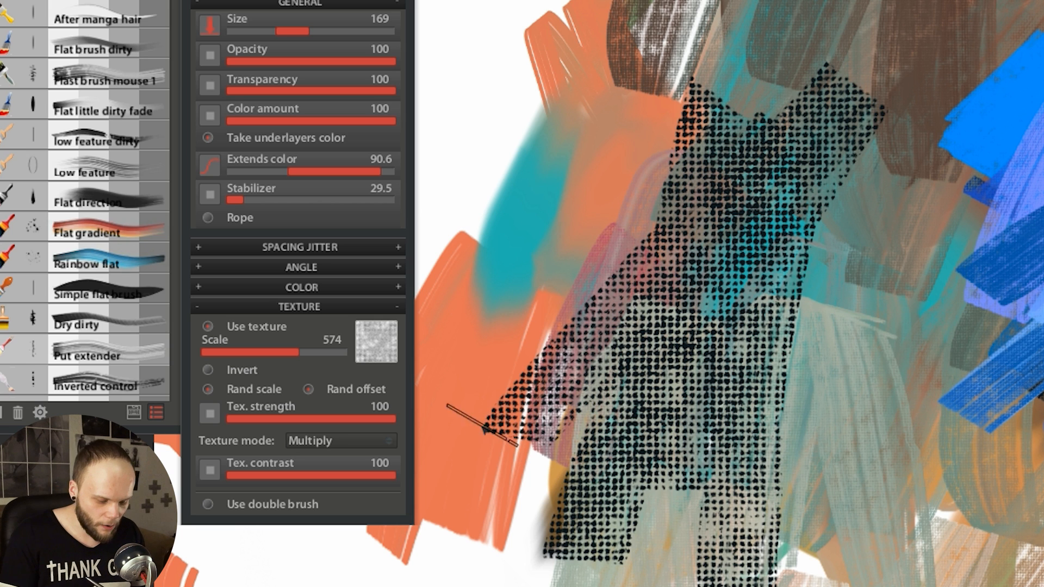
drag(458, 451, 902, 157)
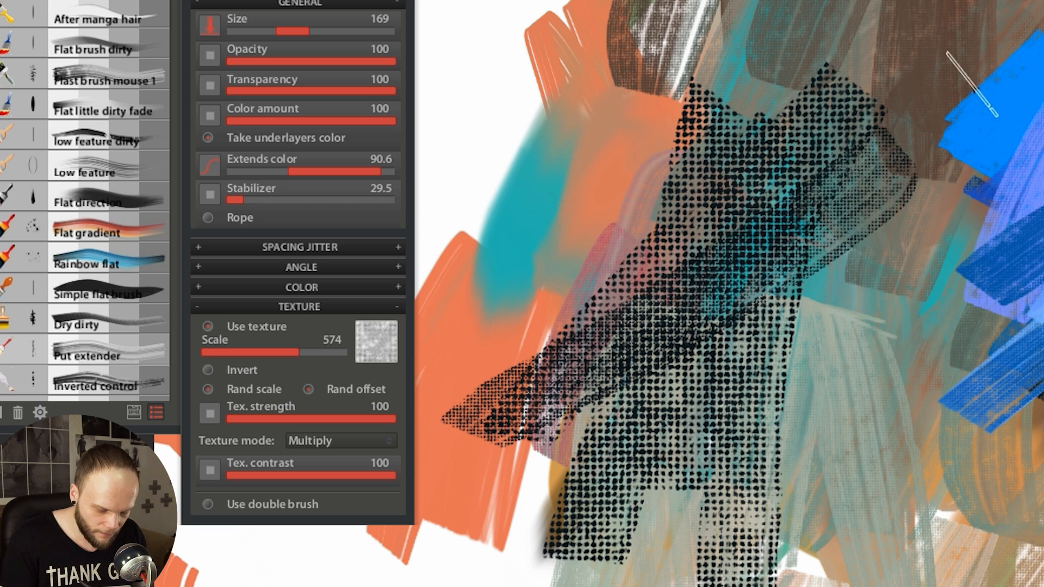
mouse_move(491, 462)
mouse_down()
mouse_move(761, 206)
mouse_move(924, 33)
mouse_up()
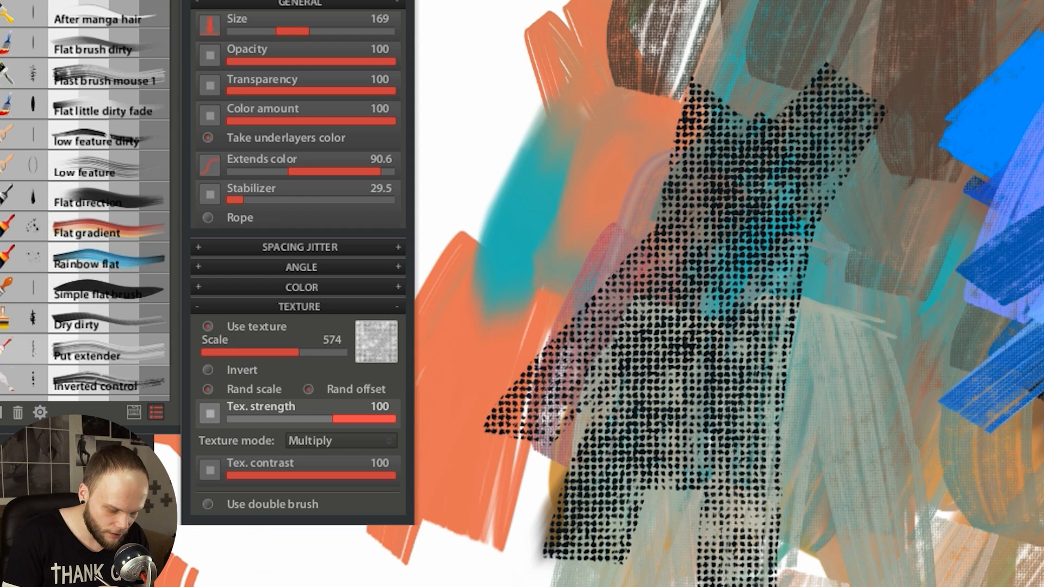
Narrow the random range of the texture scale, test it with black strokes across the grey area, and undo them.
drag(333, 419, 227, 419)
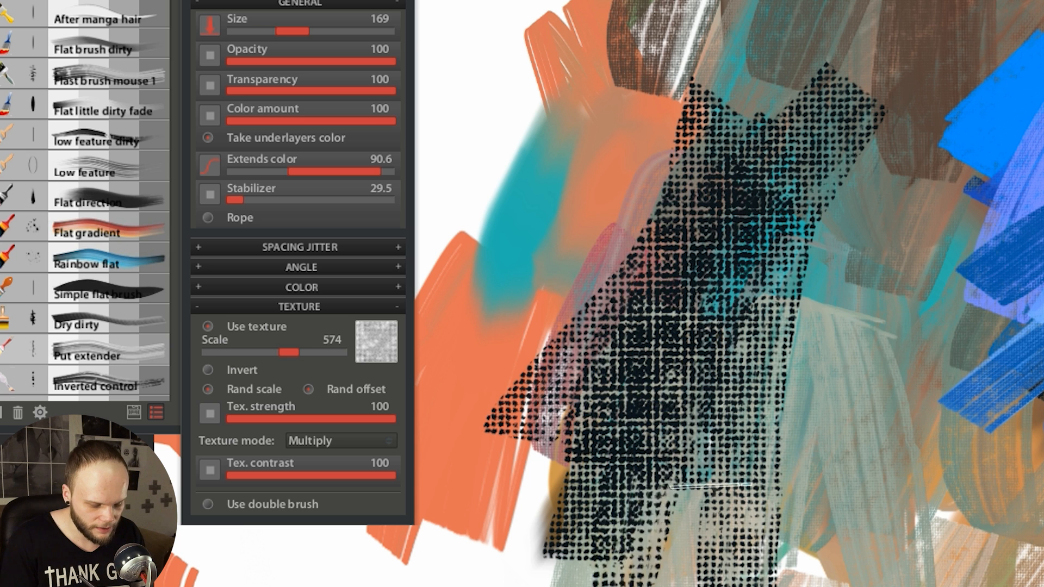
key(ctrl+z)
mouse_move(875, 92)
mouse_down()
mouse_move(624, 446)
mouse_move(870, 82)
mouse_move(592, 429)
mouse_move(913, 65)
mouse_move(603, 538)
mouse_up()
key(ctrl+z)
key(ctrl+z)
key(ctrl+z)
key(ctrl+z)
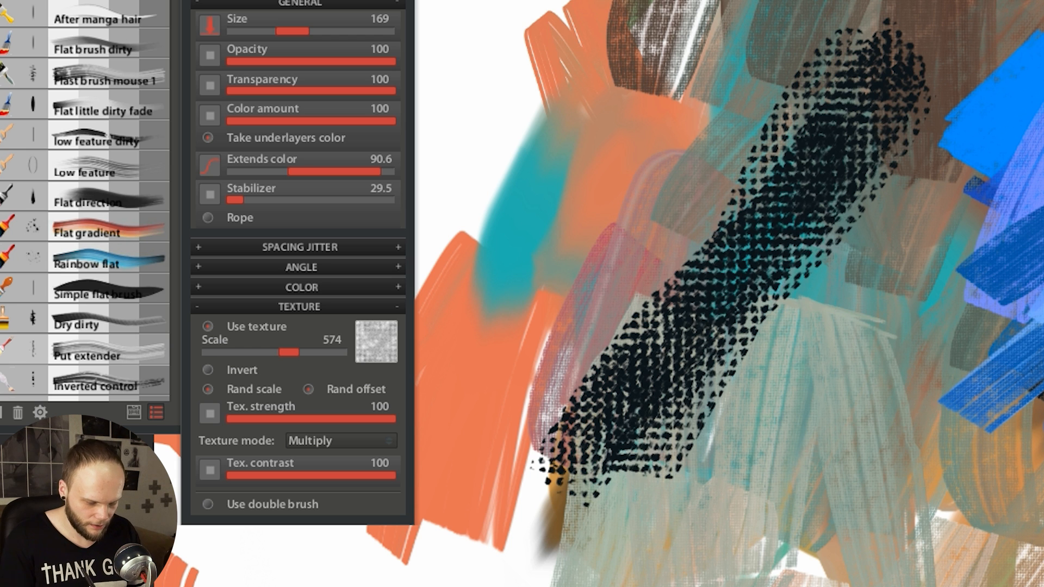
mouse_move(894, 73)
mouse_down()
mouse_move(566, 434)
mouse_move(881, 87)
mouse_up()
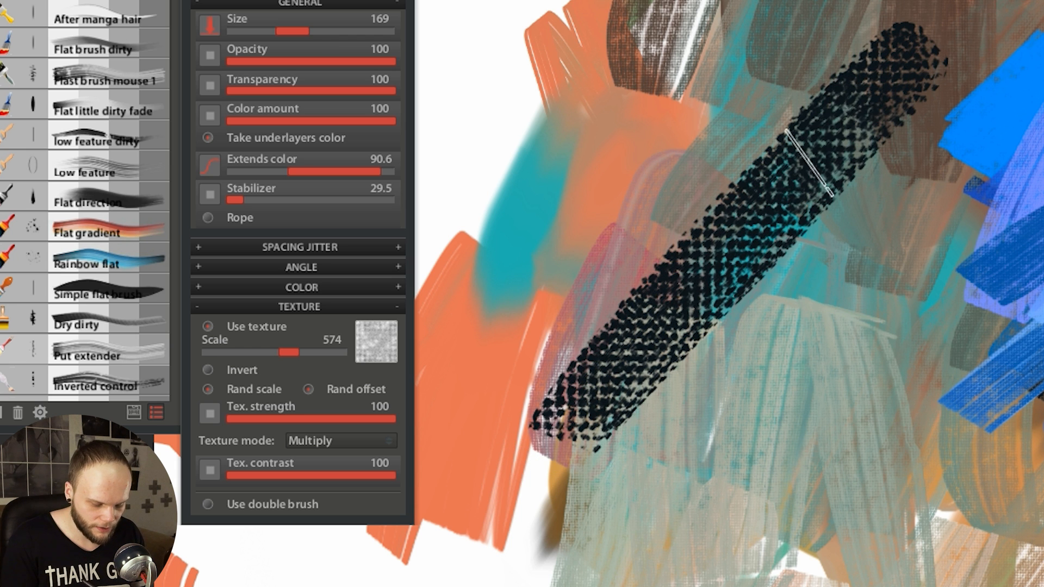
key(ctrl+z)
key(ctrl+z)
key(ctrl+z)
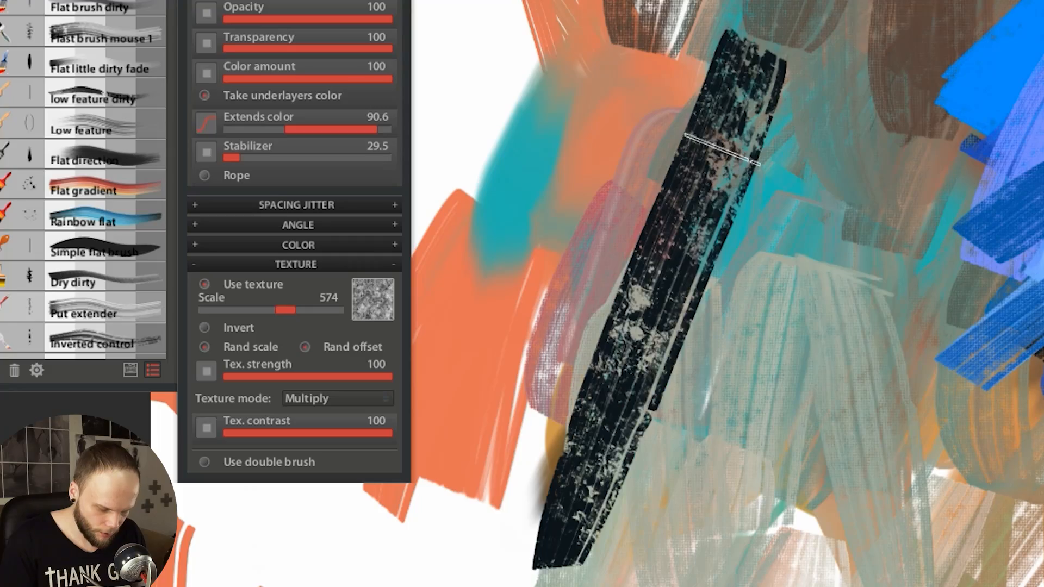
Try black Multiply strokes with the mottled texture over the pale grey area and dismiss the trial notice.
drag(761, 46, 552, 568)
drag(742, 74, 581, 481)
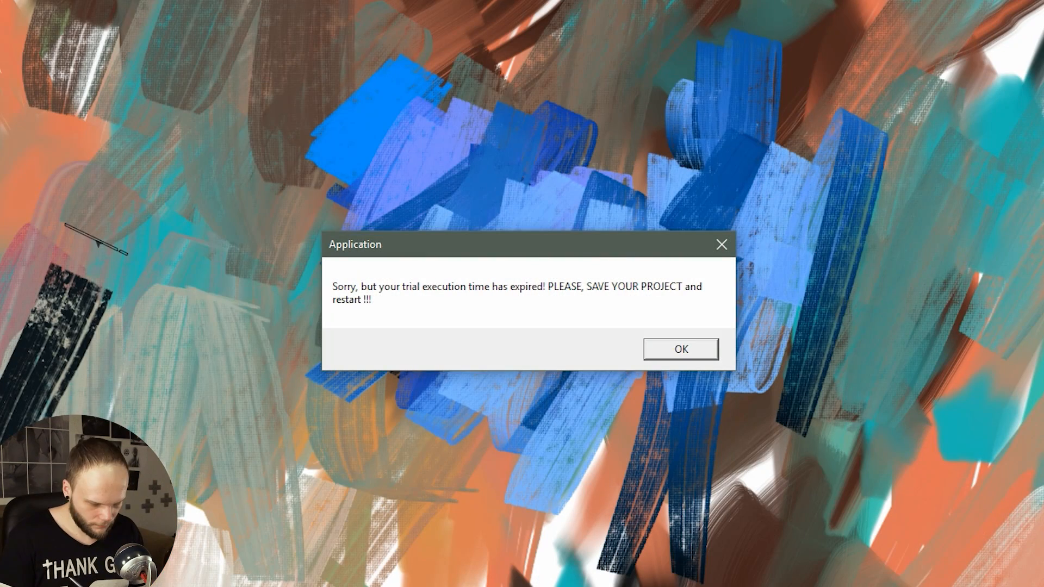
key(Return)
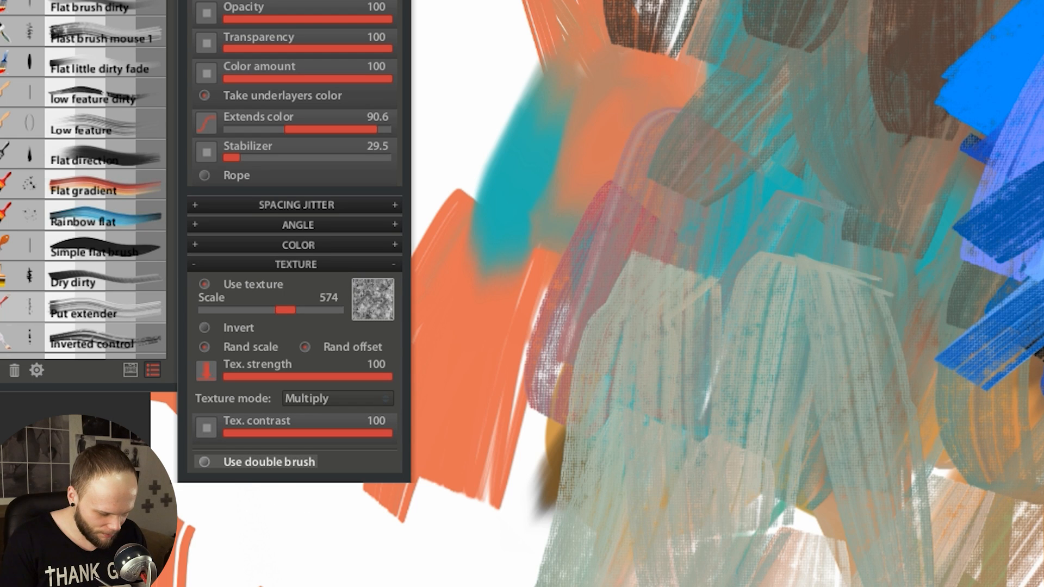
Enable the double brush, open its brush form, and check its synchronization options.
click(204, 462)
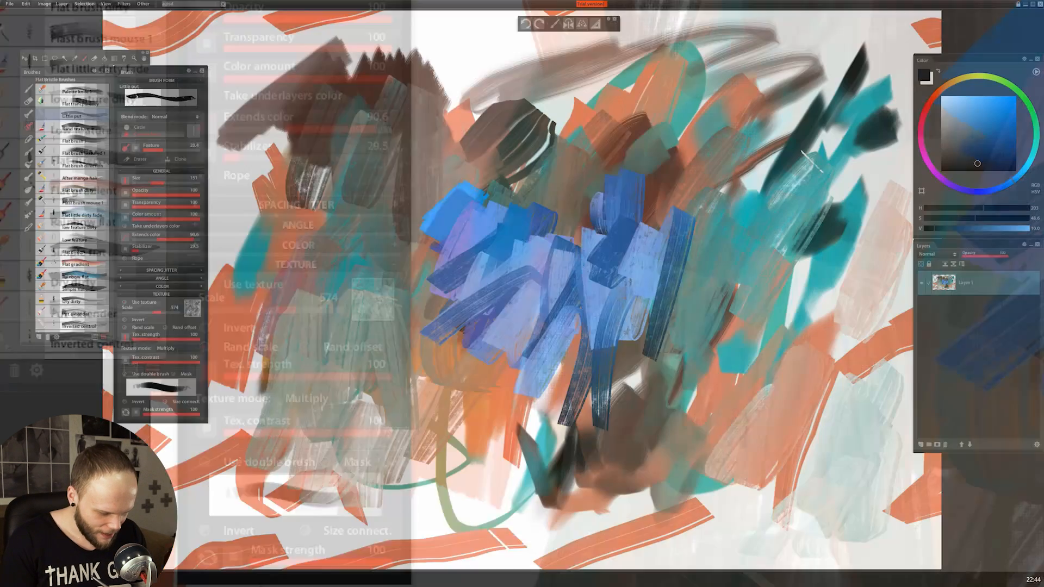
click(161, 387)
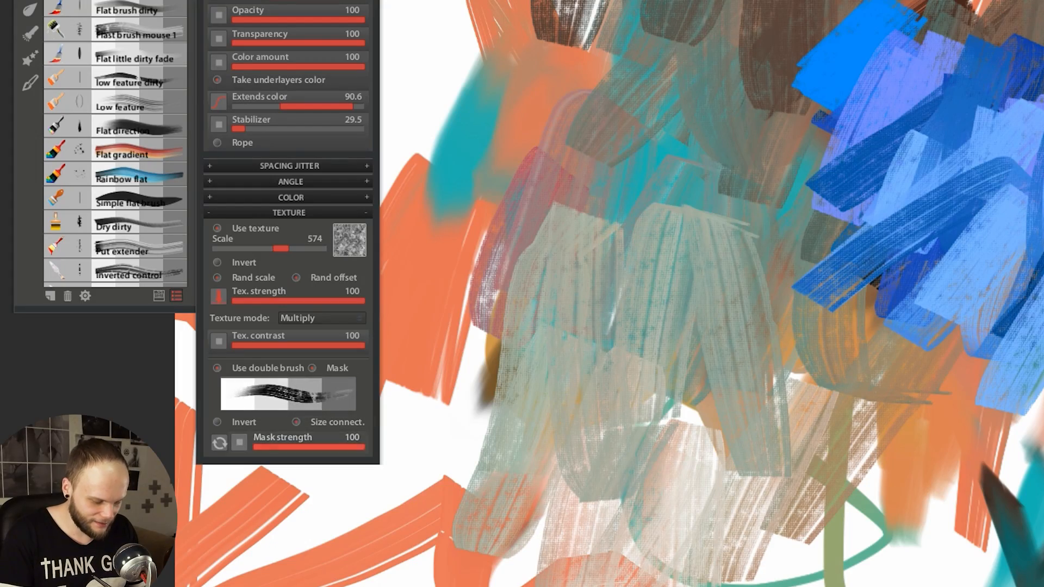
click(220, 443)
click(260, 426)
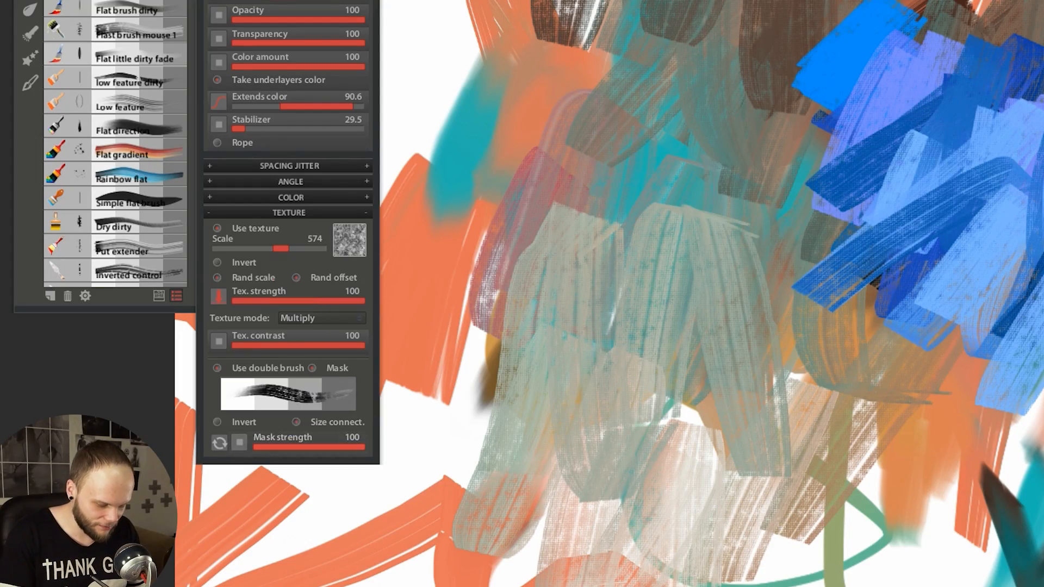
Turn on Invert and turn off Size connect. for the double brush, and test it with black strokes.
click(239, 422)
click(327, 422)
drag(503, 225, 552, 429)
mouse_move(540, 394)
mouse_down()
mouse_move(589, 139)
mouse_move(522, 565)
mouse_up()
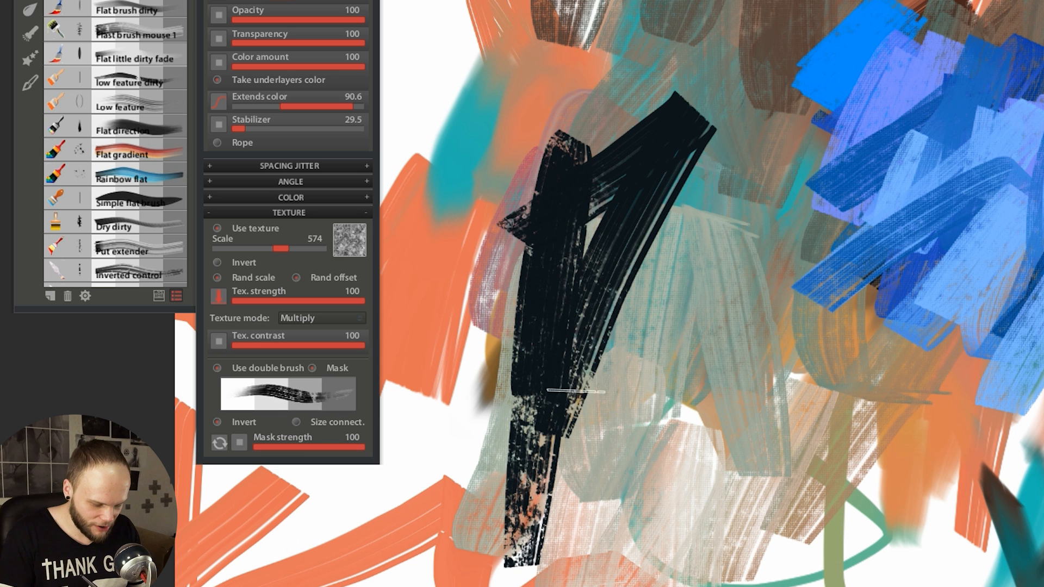
drag(701, 109, 592, 403)
drag(673, 288, 604, 568)
drag(647, 250, 576, 475)
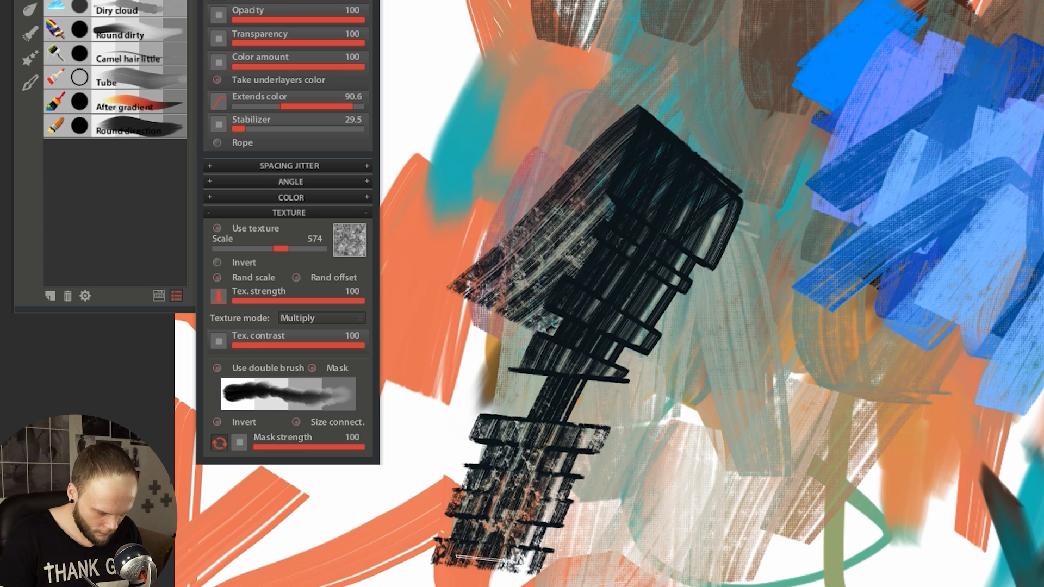
Try black strokes using the soft, inverted double brush with Size connect. on, and undo them.
drag(625, 187, 517, 391)
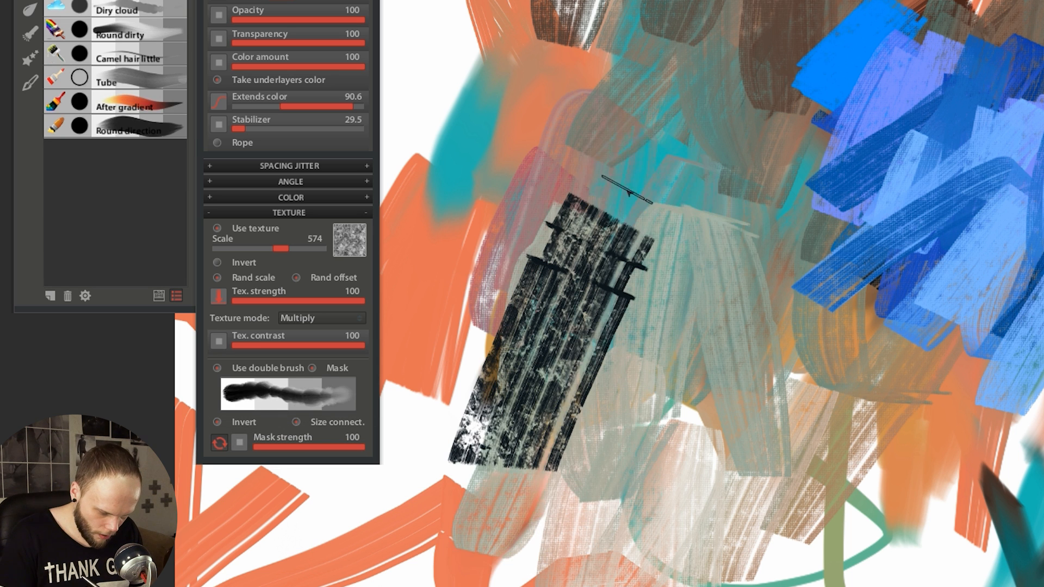
drag(620, 106, 690, 286)
mouse_move(690, 239)
mouse_down()
mouse_move(631, 489)
mouse_move(731, 440)
mouse_move(801, 353)
mouse_move(880, 576)
mouse_up()
key(ctrl+z)
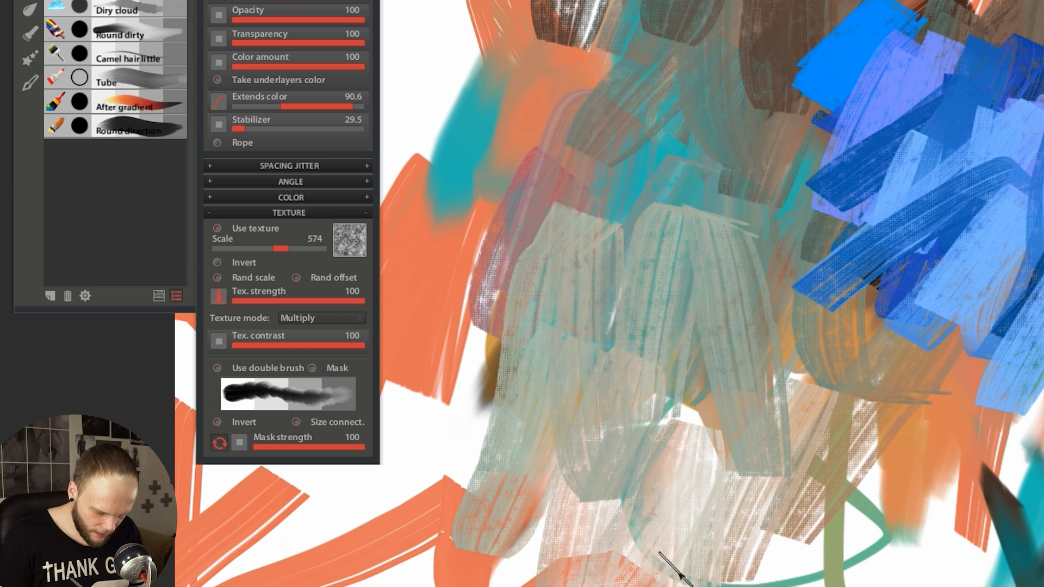
mouse_move(532, 523)
mouse_down()
mouse_move(610, 263)
mouse_move(712, 243)
mouse_move(663, 585)
mouse_up()
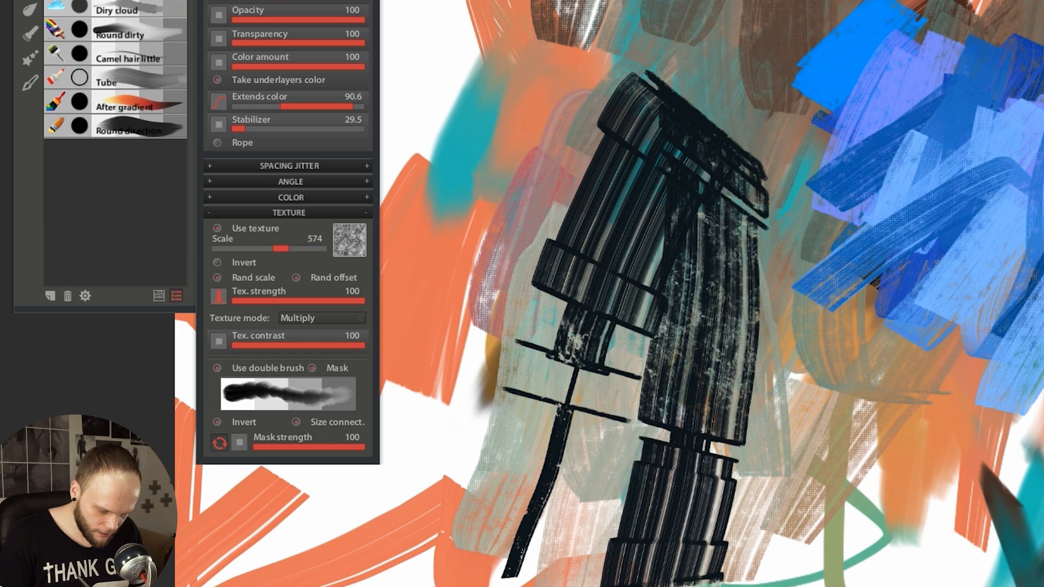
key(ctrl+z)
mouse_move(500, 559)
mouse_down()
mouse_move(625, 106)
mouse_move(669, 386)
mouse_move(619, 584)
mouse_up()
key(ctrl+z)
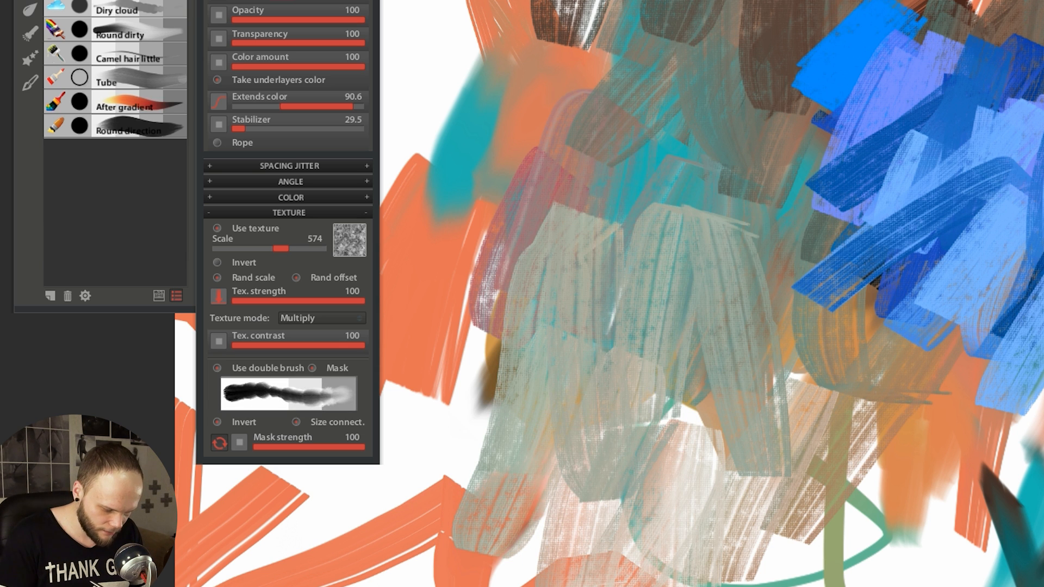
Paint a long winding black test stroke and check the double brush's synchronization options, keeping only Size enabled.
mouse_move(419, 550)
mouse_down()
mouse_move(625, 125)
mouse_move(731, 577)
mouse_move(832, 462)
mouse_move(989, 549)
mouse_up()
click(219, 443)
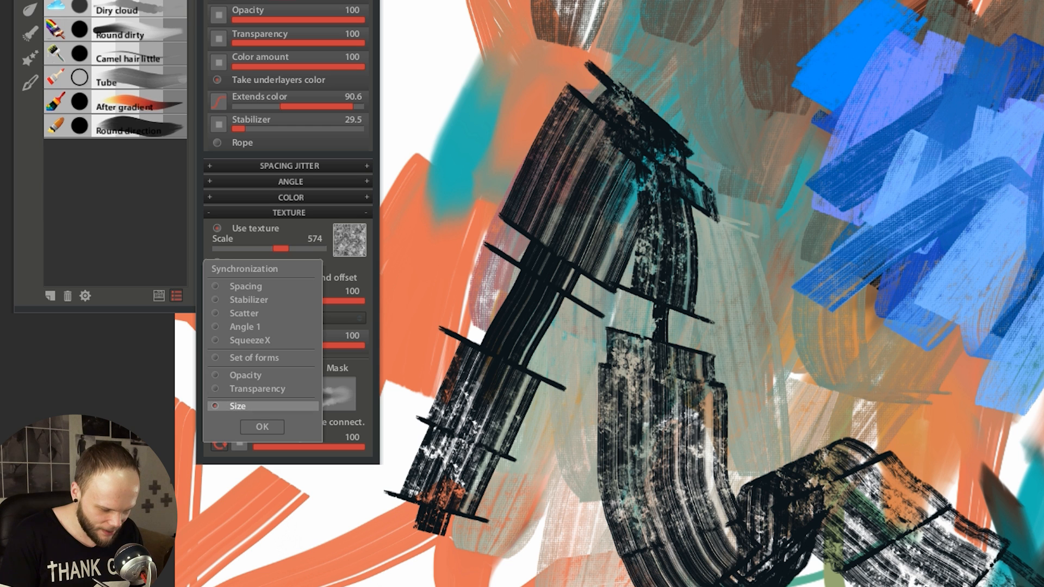
click(262, 426)
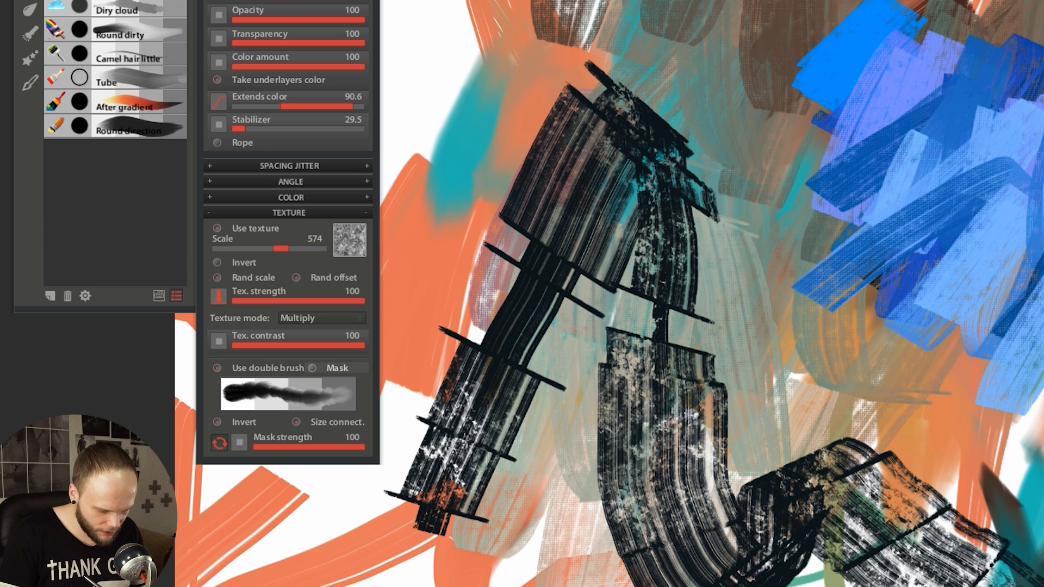
Turn off Mask for the double brush, test it with black strokes over the pale grey area, and undo them.
key(ctrl+z)
key(ctrl+z)
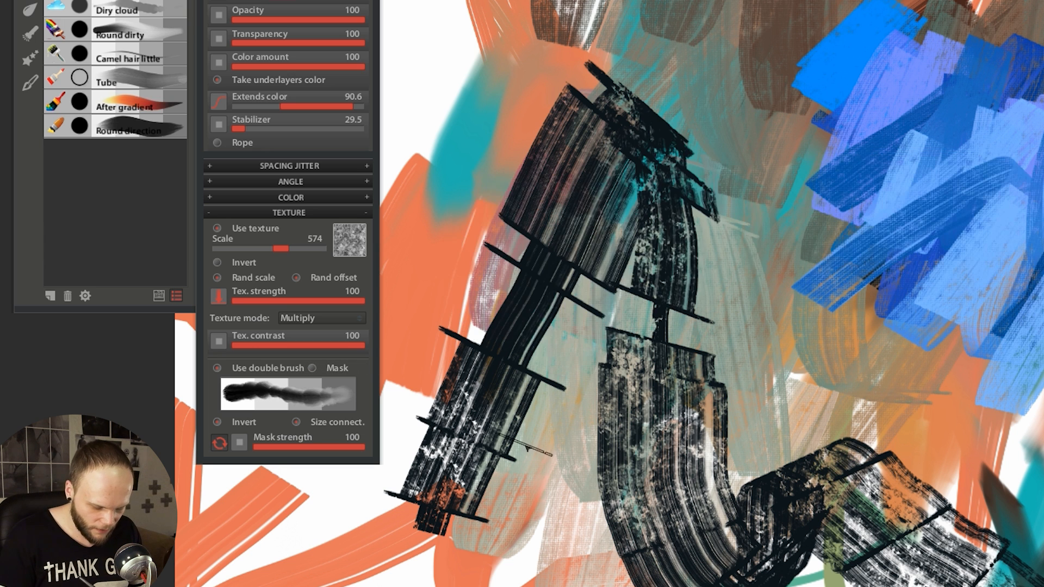
mouse_move(489, 479)
mouse_down()
mouse_move(641, 219)
mouse_move(697, 175)
mouse_move(727, 233)
mouse_move(717, 349)
mouse_up()
key(ctrl+z)
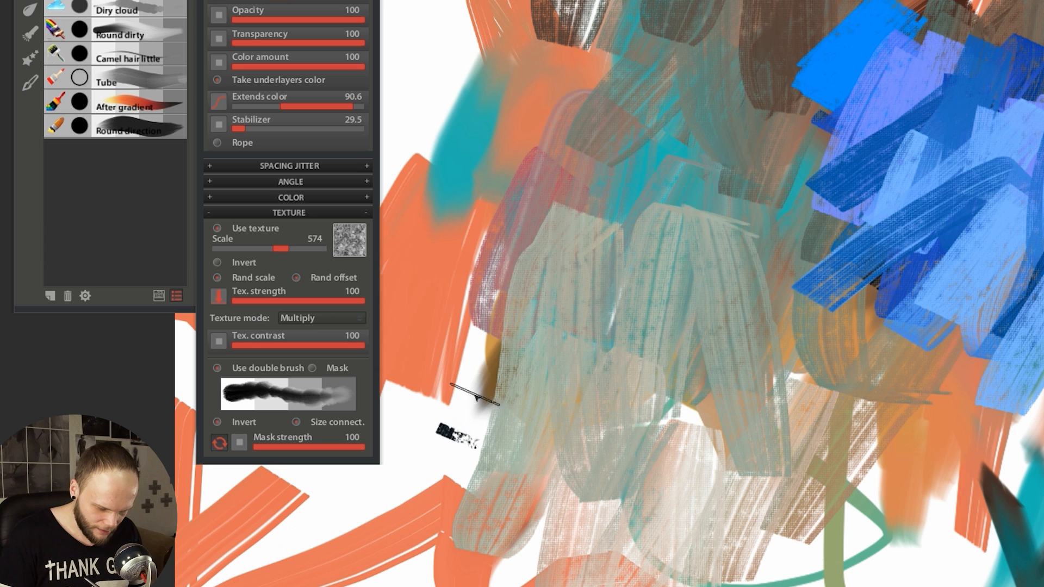
mouse_move(477, 399)
mouse_down()
mouse_move(594, 221)
mouse_move(647, 202)
mouse_up()
key(ctrl+z)
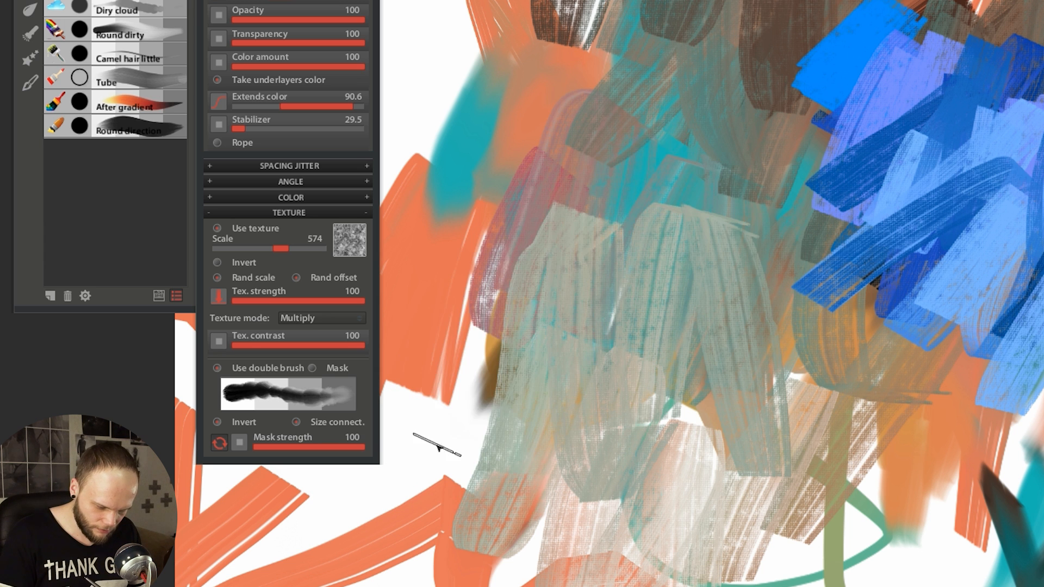
mouse_move(439, 447)
mouse_down()
mouse_move(608, 227)
mouse_move(663, 228)
mouse_move(697, 382)
mouse_move(685, 541)
mouse_up()
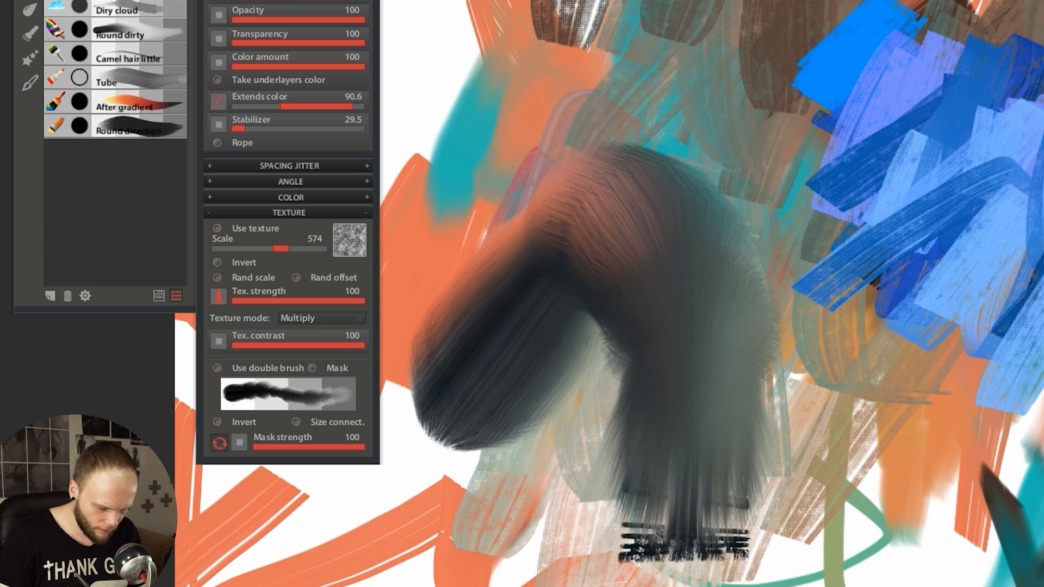
key(ctrl+z)
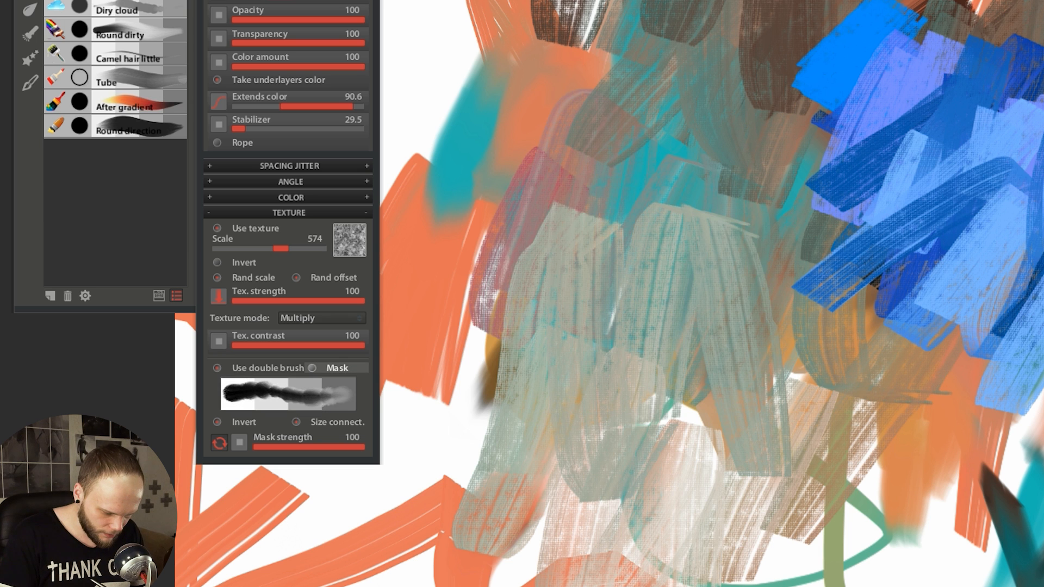
Compare further soft black double-brush strokes with Mask toggled, dismiss the trial notice, and undo the strokes.
mouse_move(419, 391)
mouse_down()
mouse_move(528, 276)
mouse_move(610, 224)
mouse_move(643, 285)
mouse_move(645, 420)
mouse_move(625, 586)
mouse_up()
key(ctrl+z)
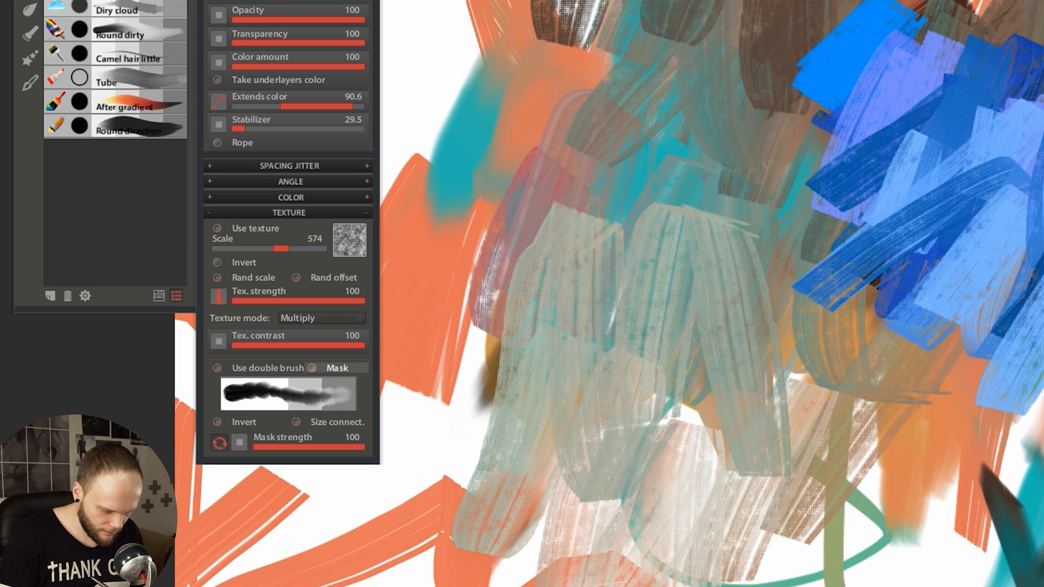
mouse_move(469, 411)
mouse_down()
mouse_move(489, 337)
mouse_move(594, 210)
mouse_move(675, 373)
mouse_move(712, 511)
mouse_move(771, 585)
mouse_up()
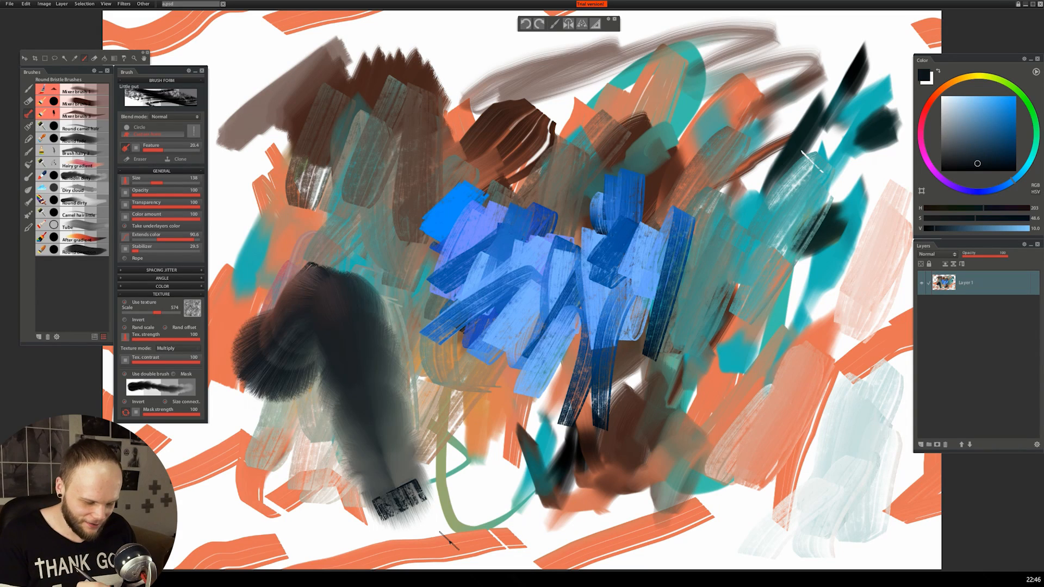
key(ctrl+z)
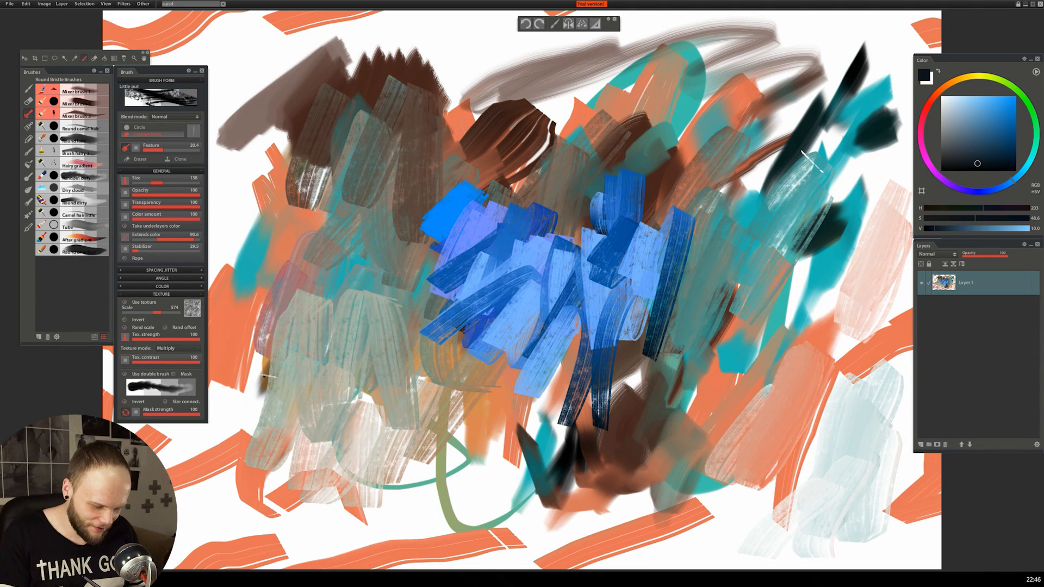
mouse_move(269, 360)
mouse_down()
mouse_move(314, 298)
mouse_move(361, 297)
mouse_move(360, 445)
mouse_up()
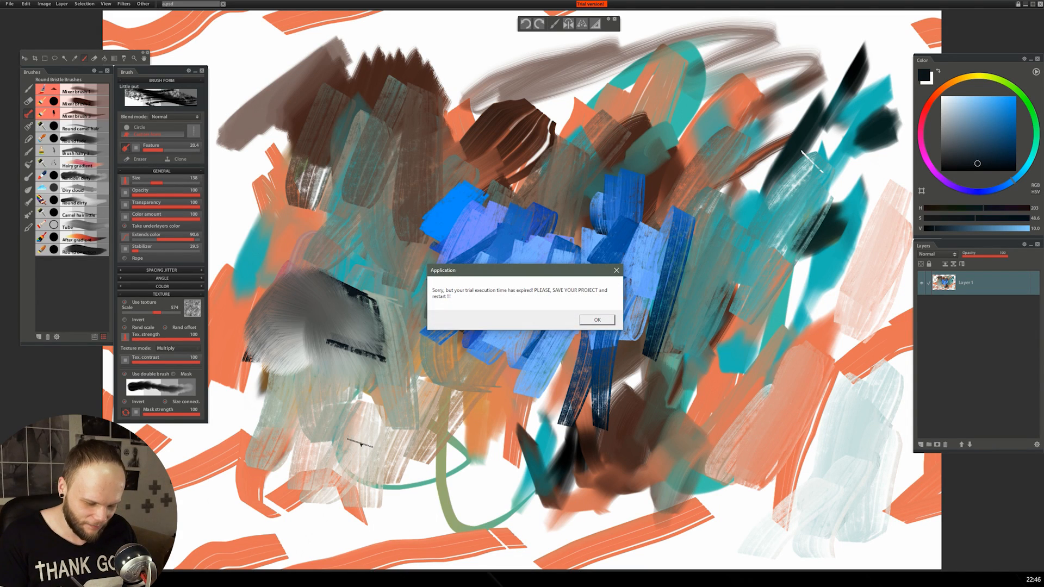
click(588, 323)
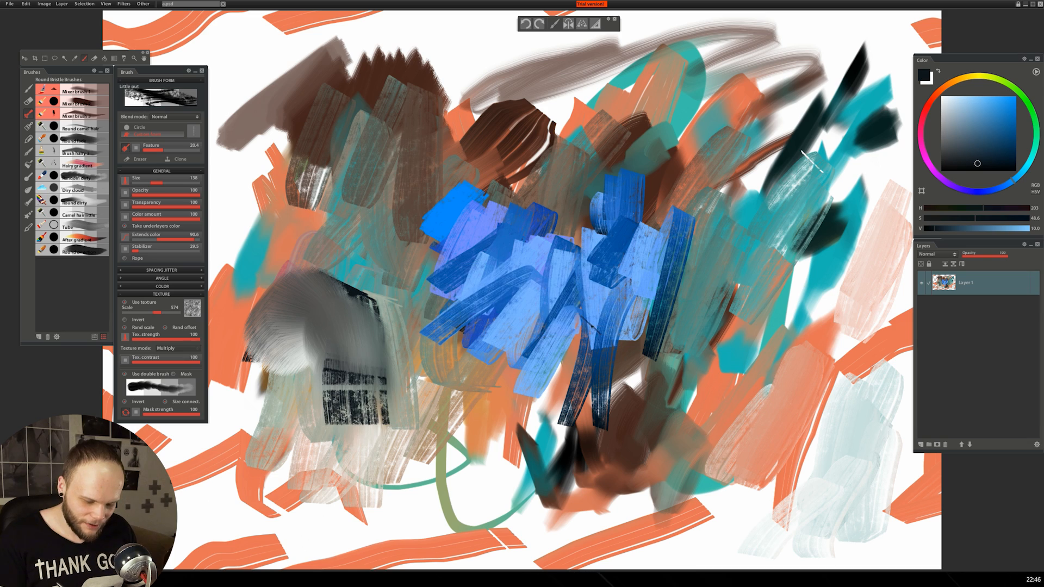
key(ctrl+z)
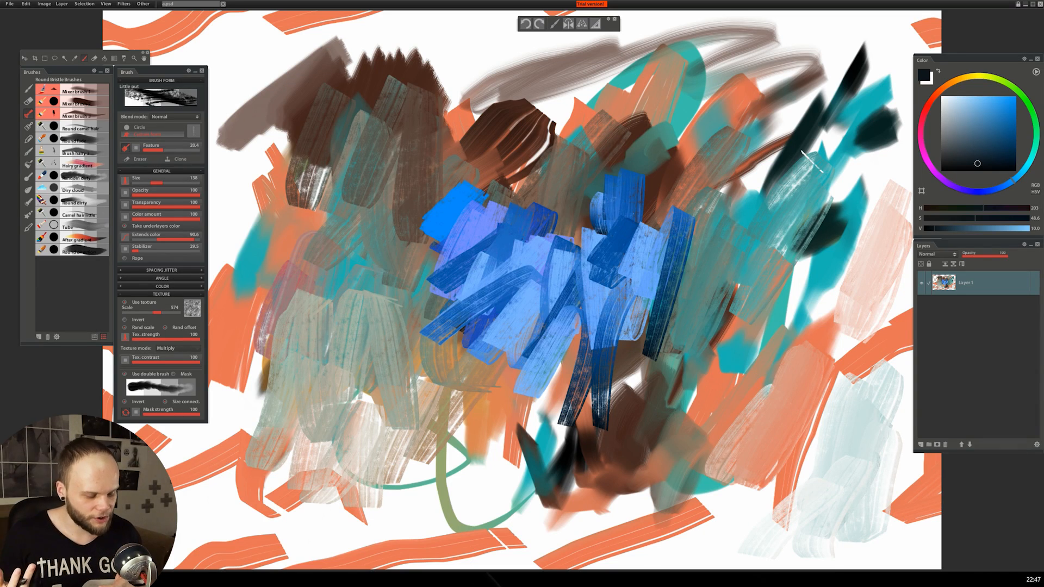
Browse the flat and round bristle brush sets and review the control options for the texture strength.
click(28, 126)
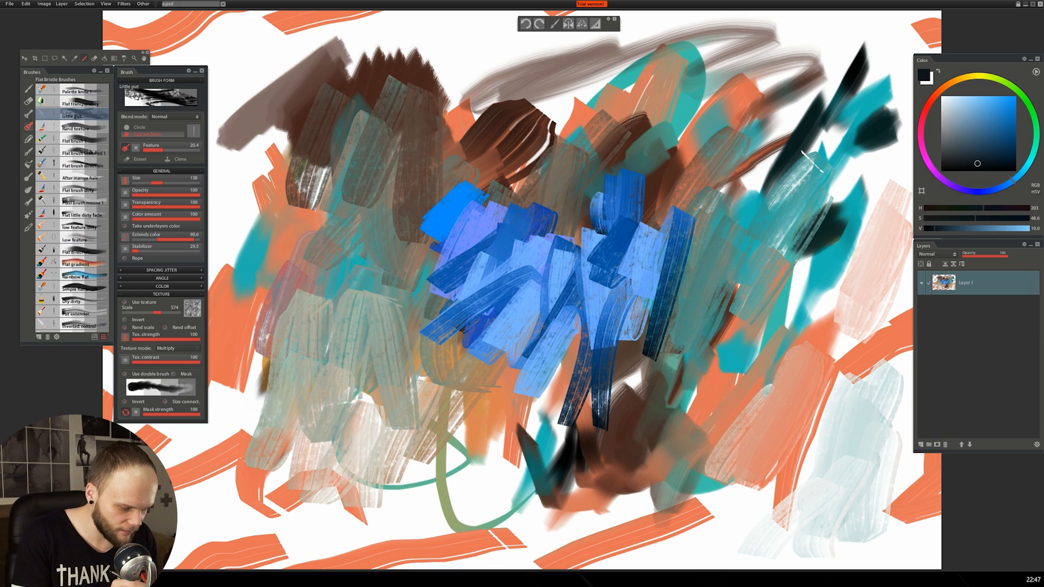
click(28, 114)
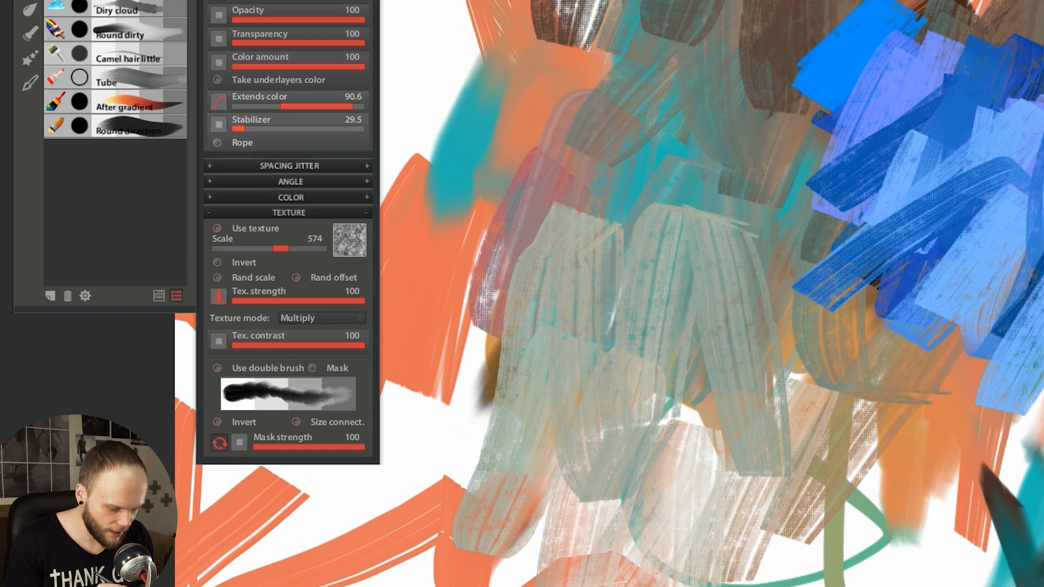
click(218, 296)
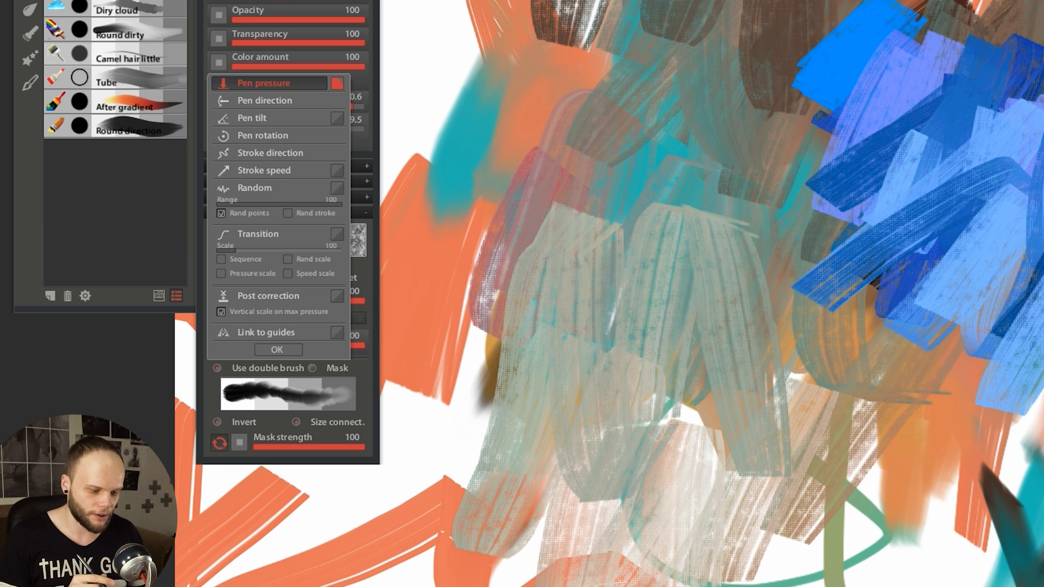
click(277, 350)
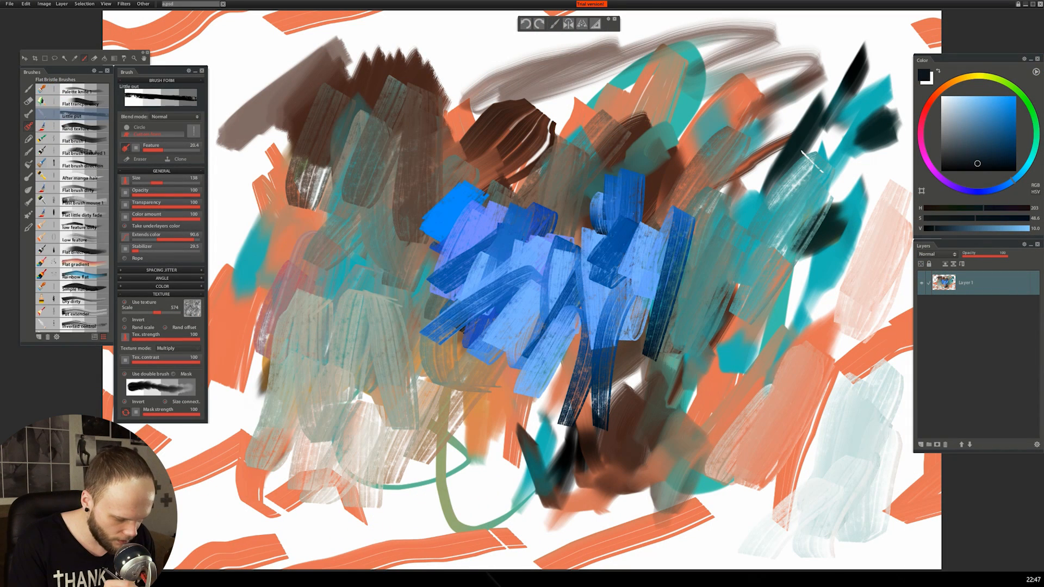
Select the Demo brush from its brush set and paint a looping rainbow stroke across the canvas.
click(28, 89)
click(71, 176)
mouse_move(358, 169)
mouse_down()
mouse_move(375, 256)
mouse_move(429, 305)
mouse_move(614, 173)
mouse_move(908, 212)
mouse_up()
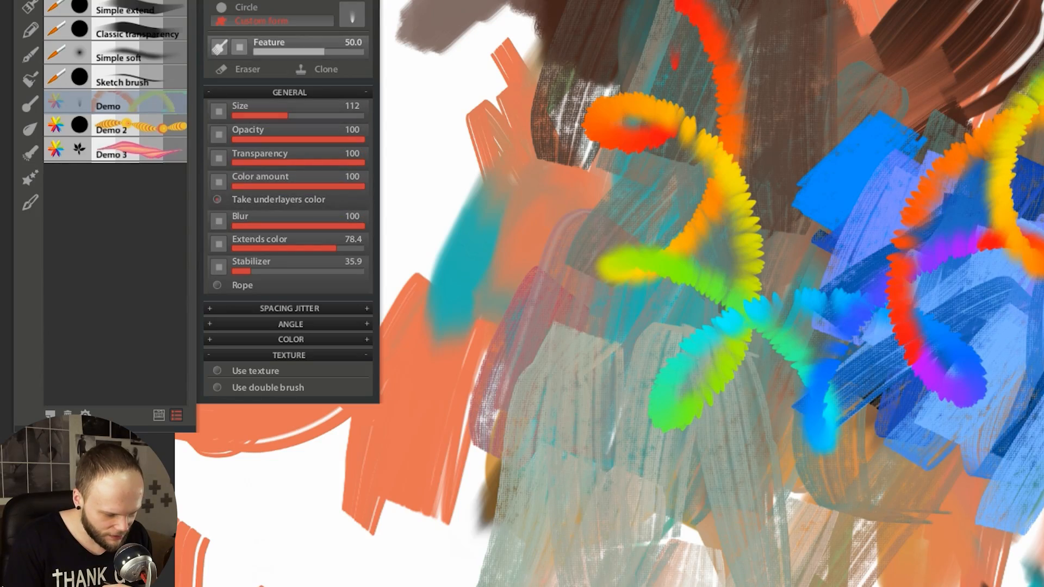
Expand the Demo brush's angle settings and open the control options for Angle 1.
click(290, 324)
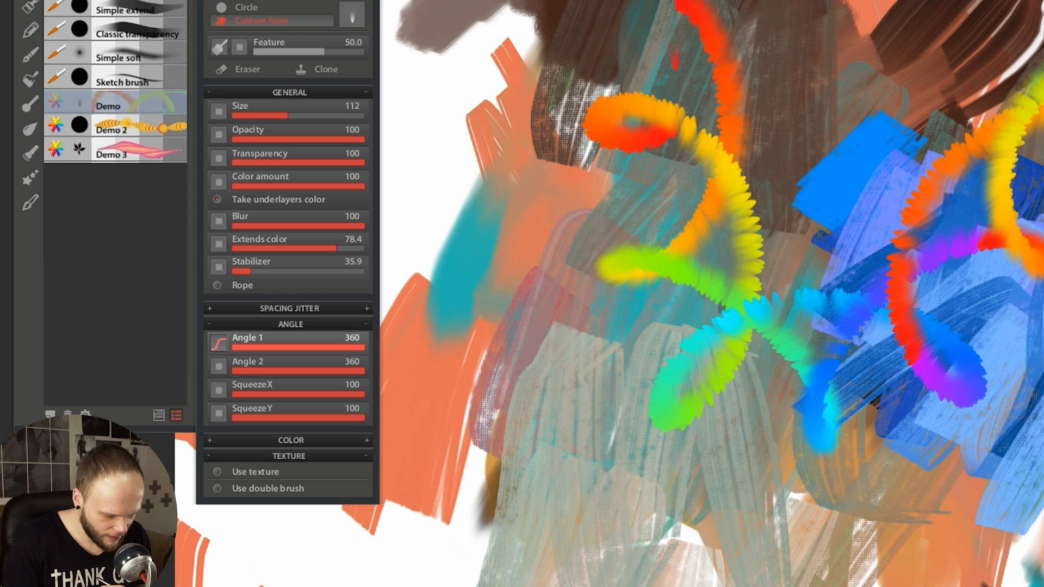
click(218, 343)
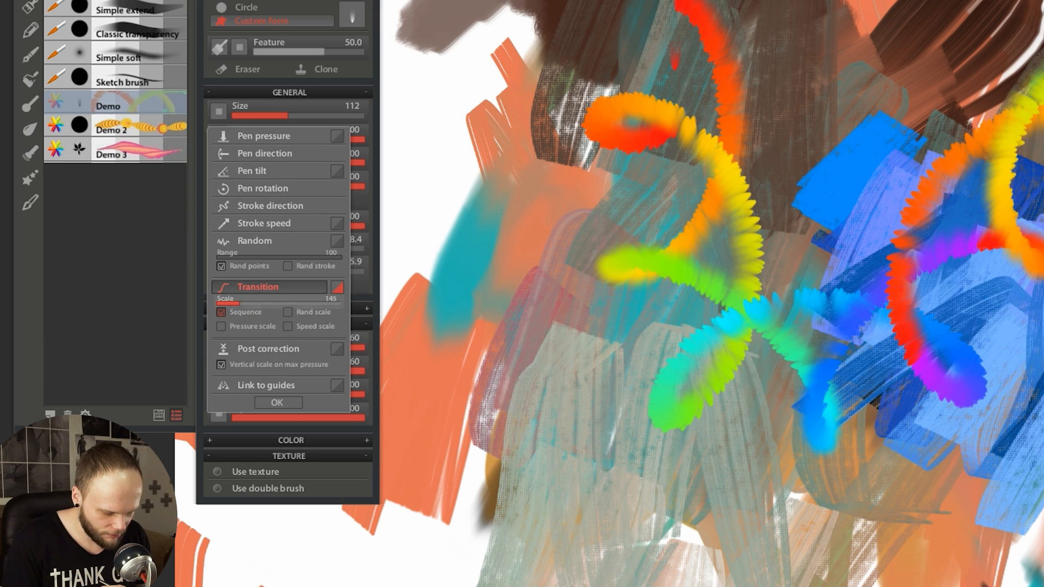